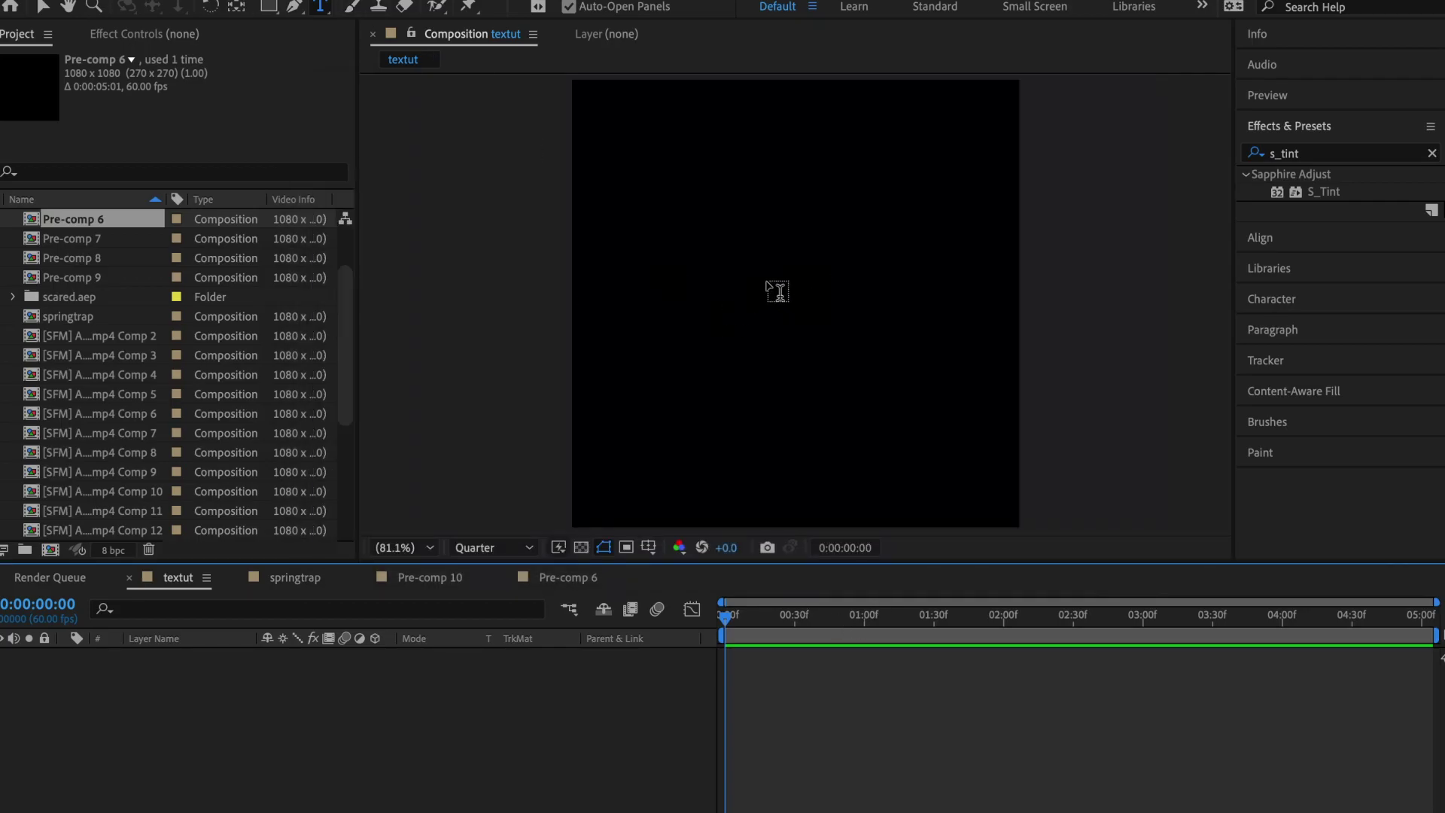
- Type 'Complex' as a new text layer and centre it horizontally and vertically in the comp
{"action": "left_click", "coordinate": [772, 299]}
{"action": "type", "text": "C"}
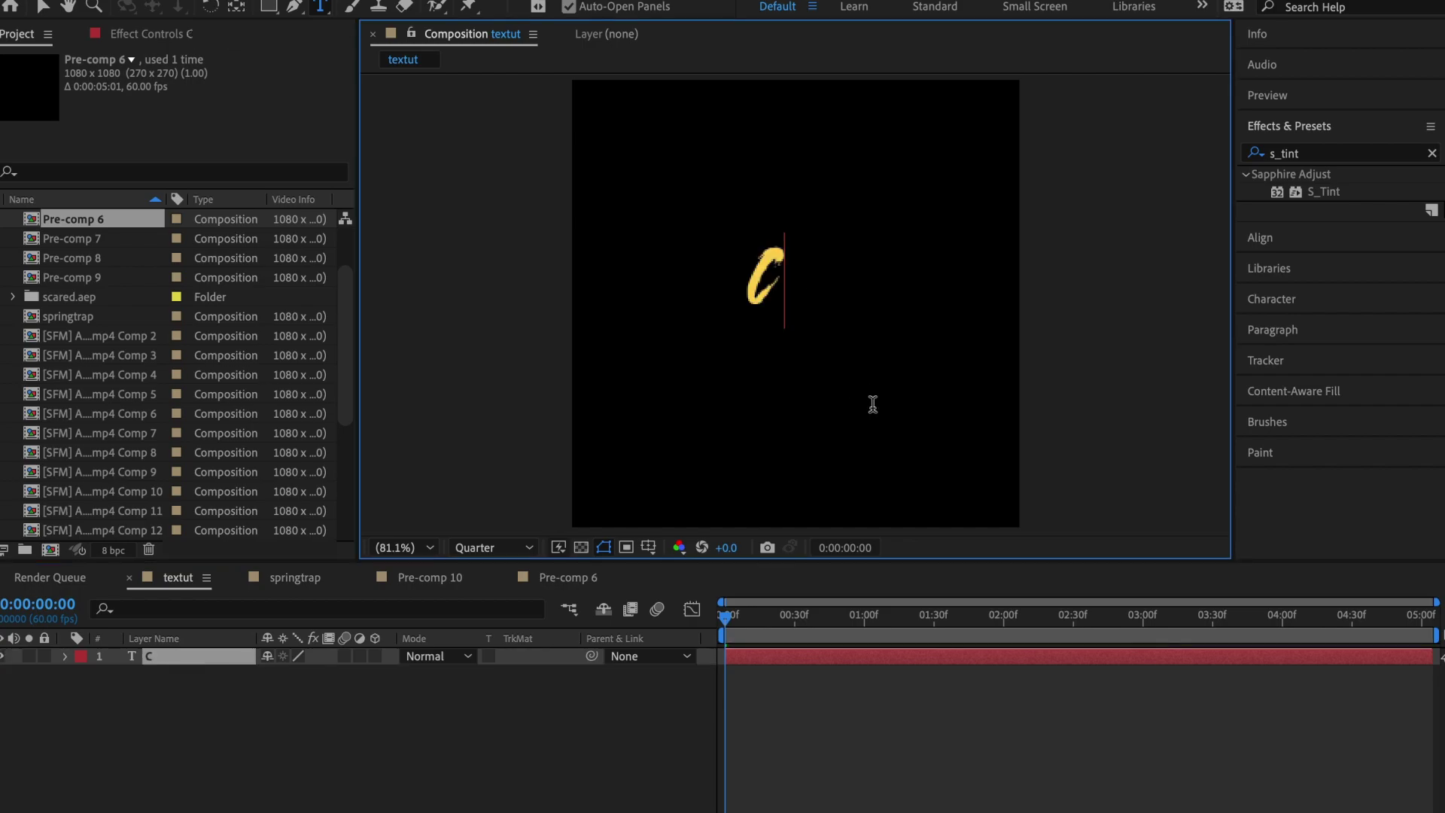
{"action": "type", "text": "omplex"}
{"action": "key", "text": "ctrl+a"}
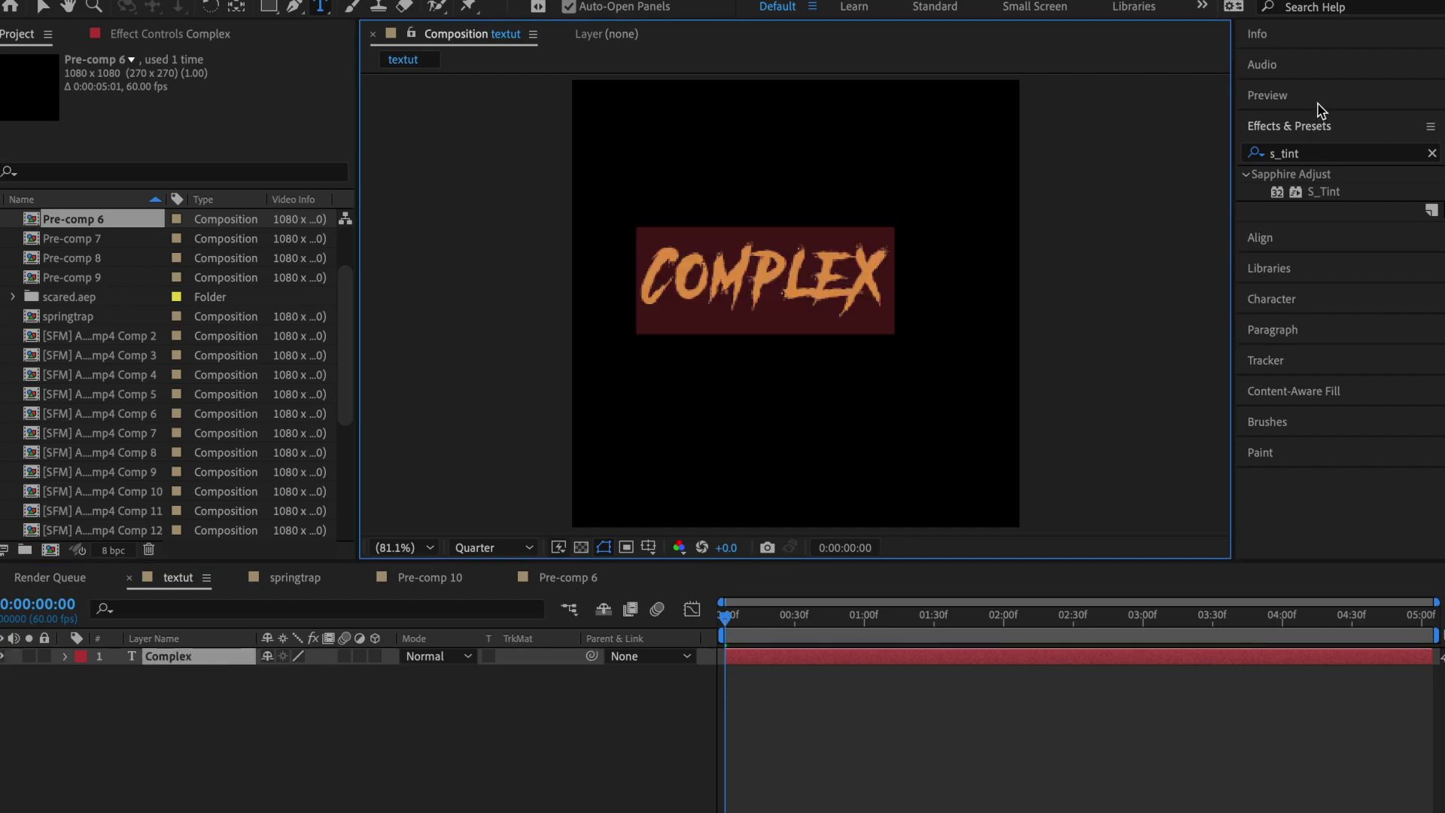
{"action": "left_click", "coordinate": [1259, 237]}
{"action": "left_click", "coordinate": [1290, 207]}
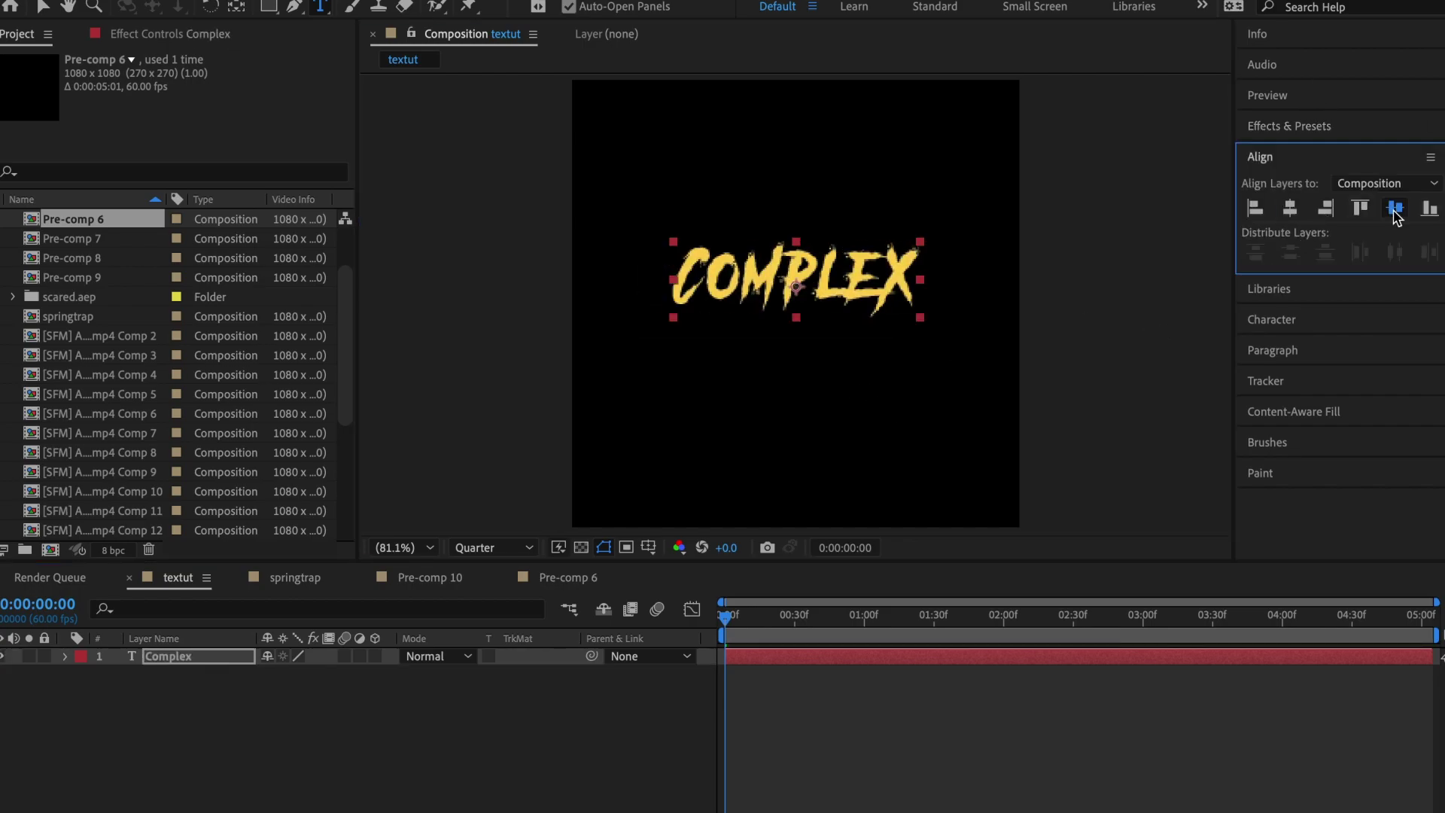
{"action": "left_click", "coordinate": [1394, 208]}
{"action": "left_click", "coordinate": [936, 728]}
- Add a Position text animator to the Complex layer
{"action": "key", "text": "v"}
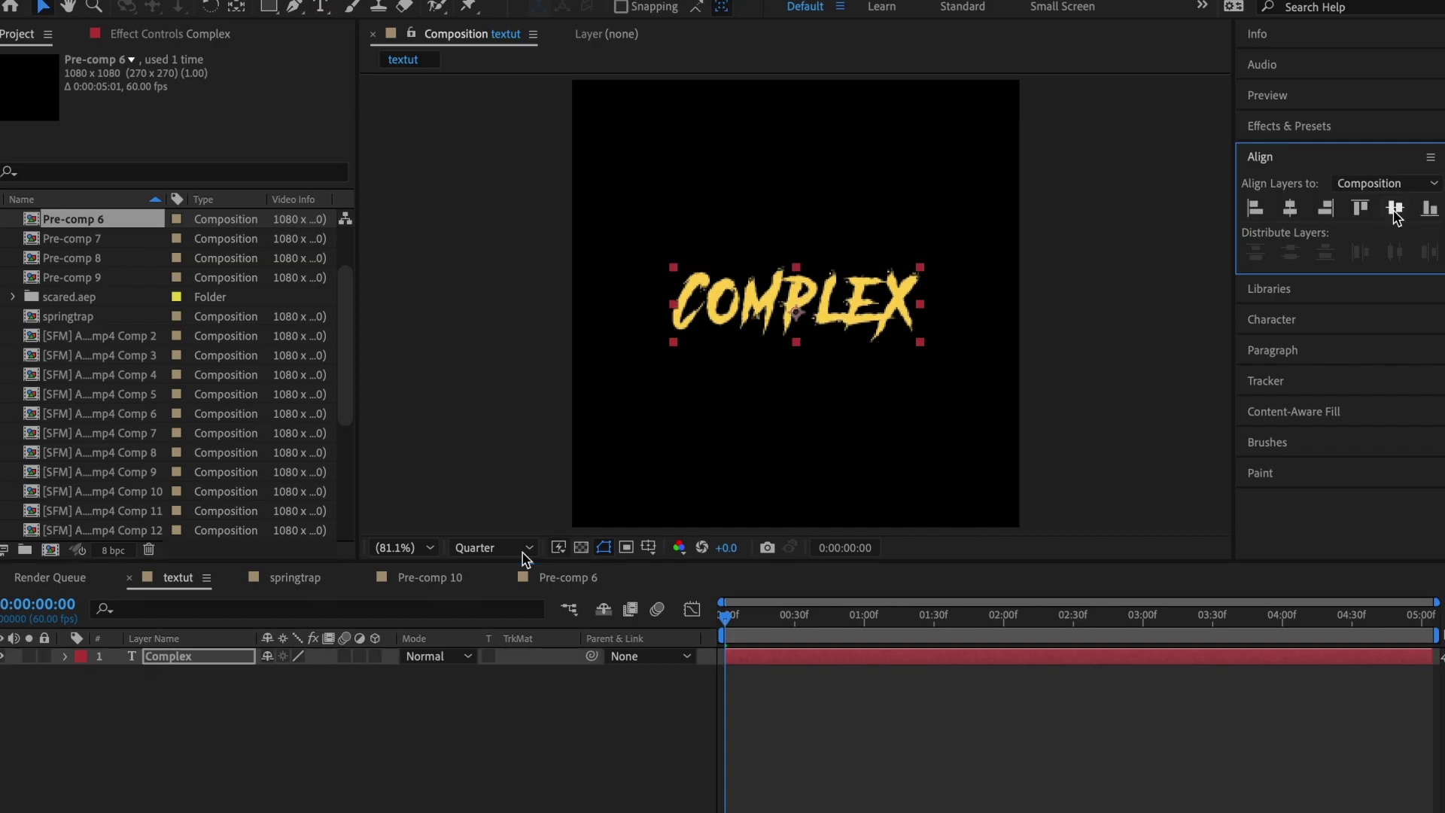
{"action": "left_click", "coordinate": [63, 656]}
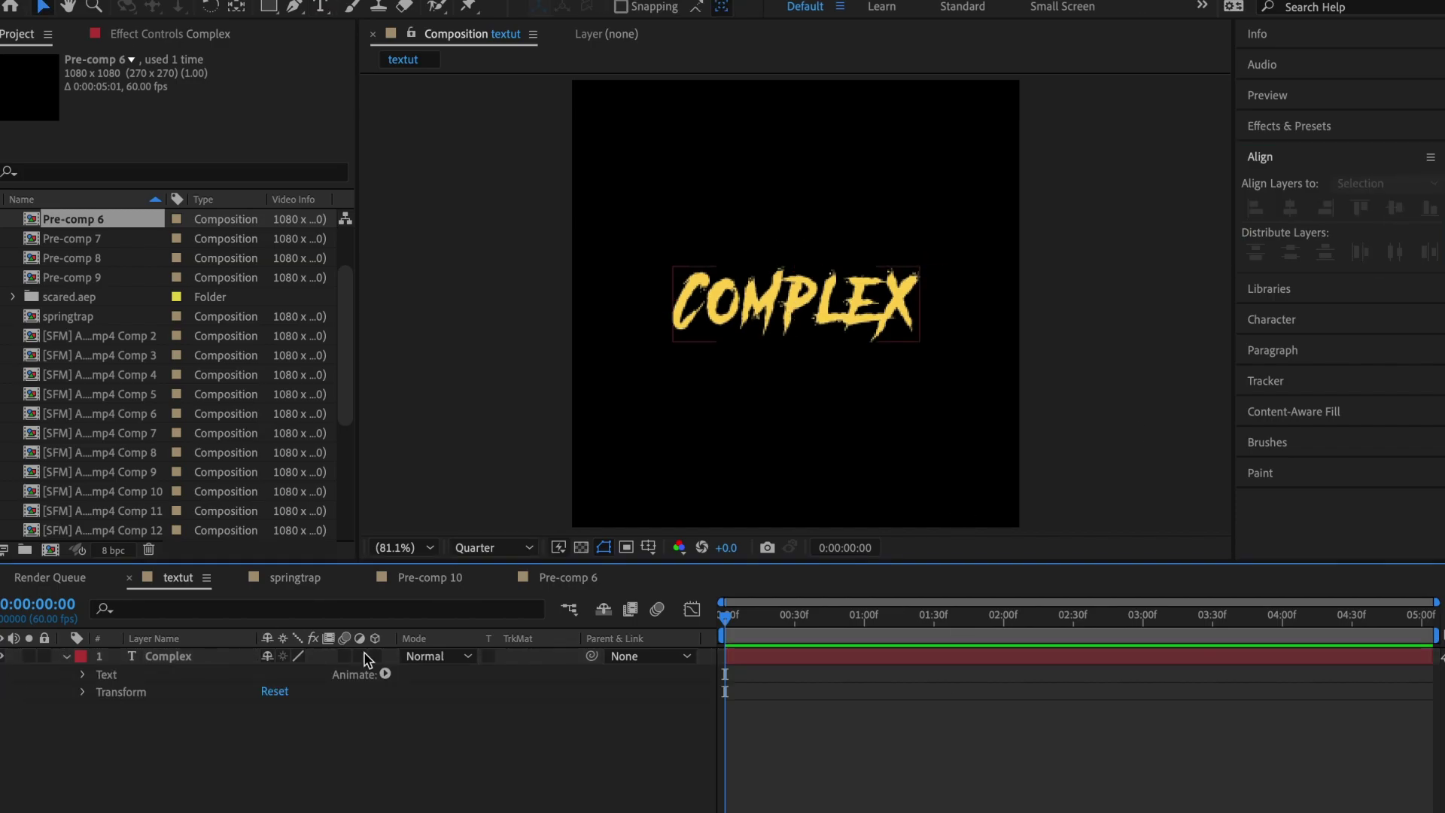
{"action": "left_click", "coordinate": [385, 675]}
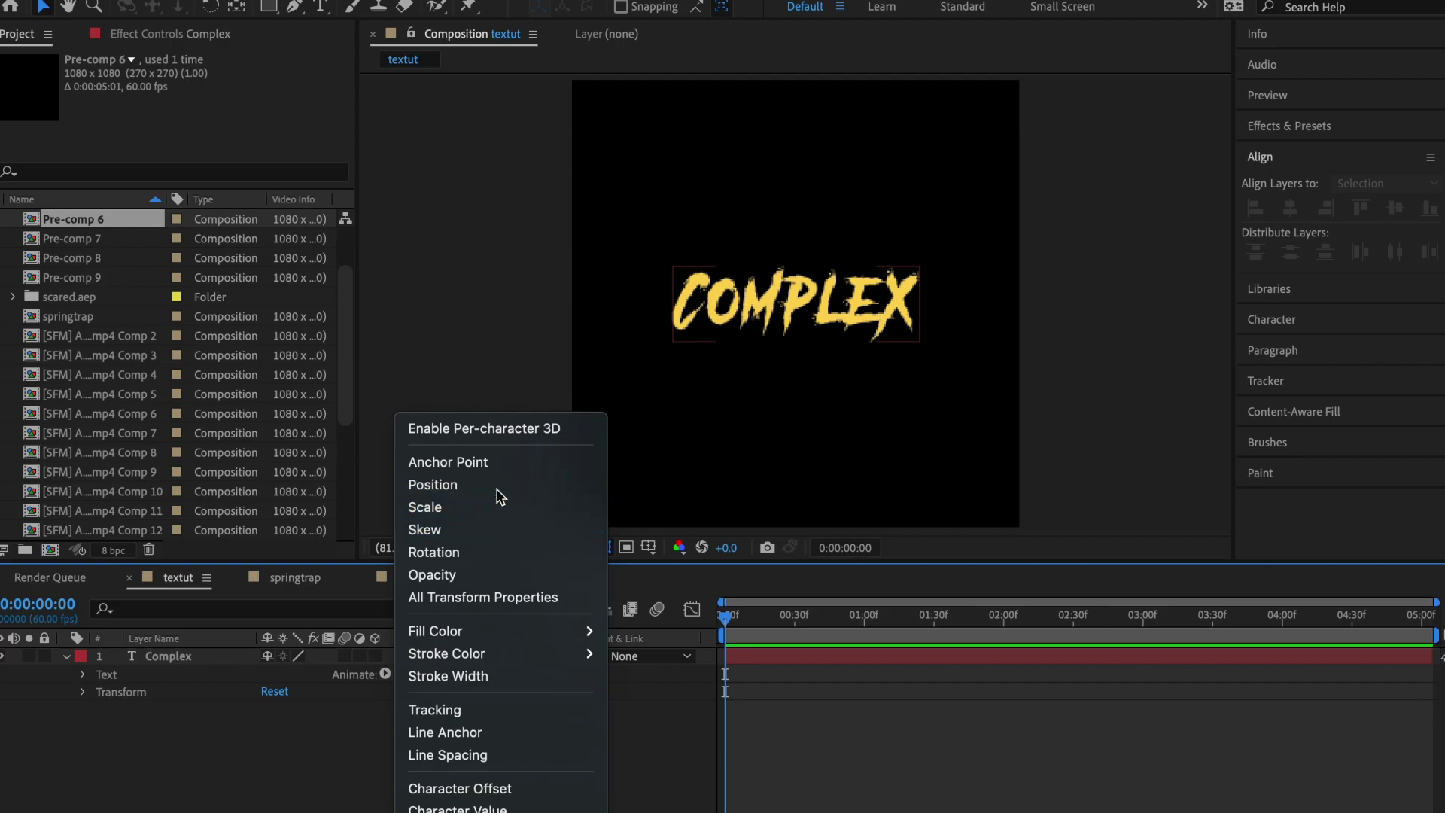
{"action": "left_click", "coordinate": [482, 473]}
- Add an Opacity property and a Wiggly Selector to Animator 1
{"action": "left_click", "coordinate": [386, 743]}
{"action": "mouse_move", "coordinate": [409, 752]}
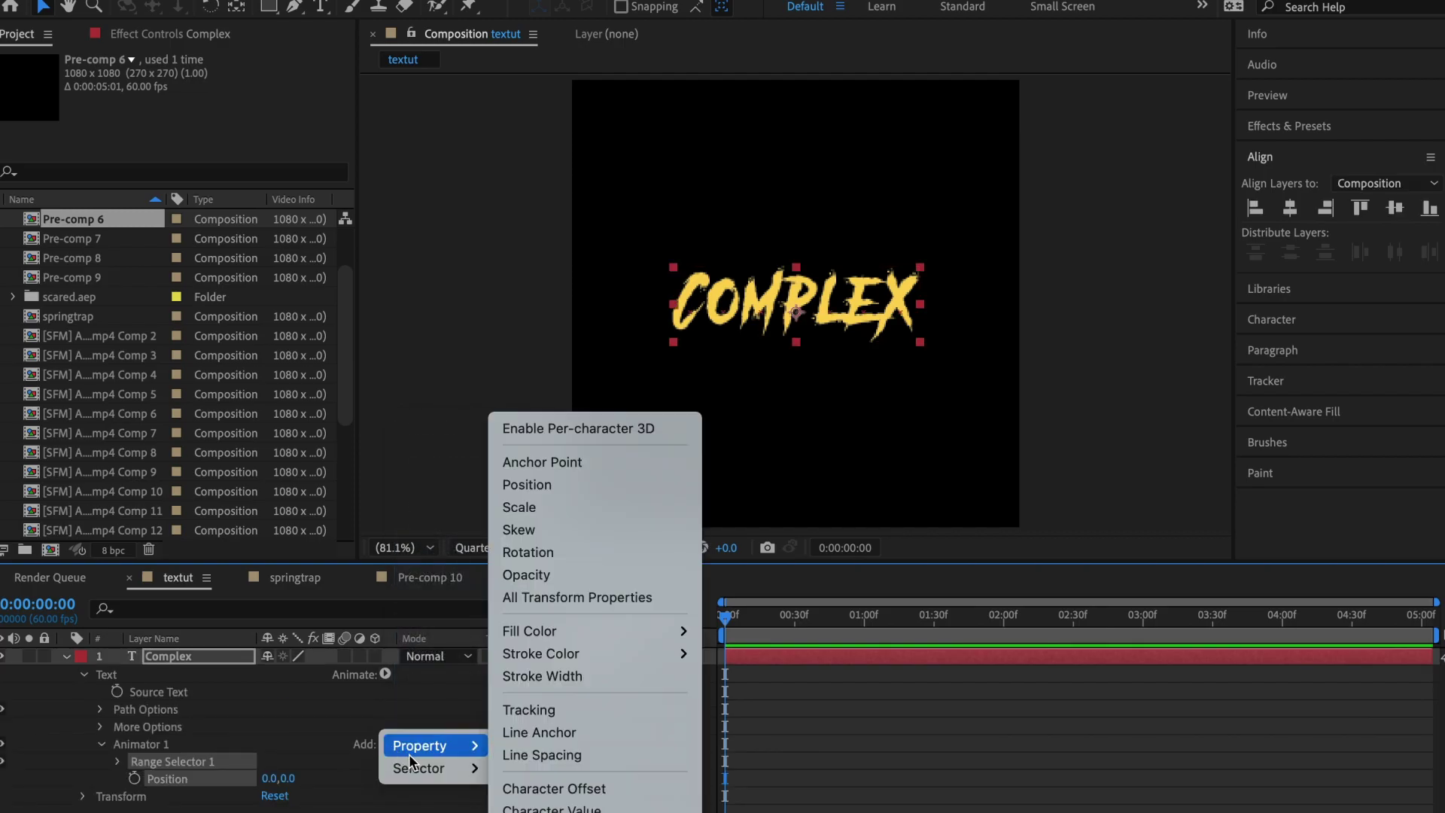
{"action": "left_click", "coordinate": [572, 574]}
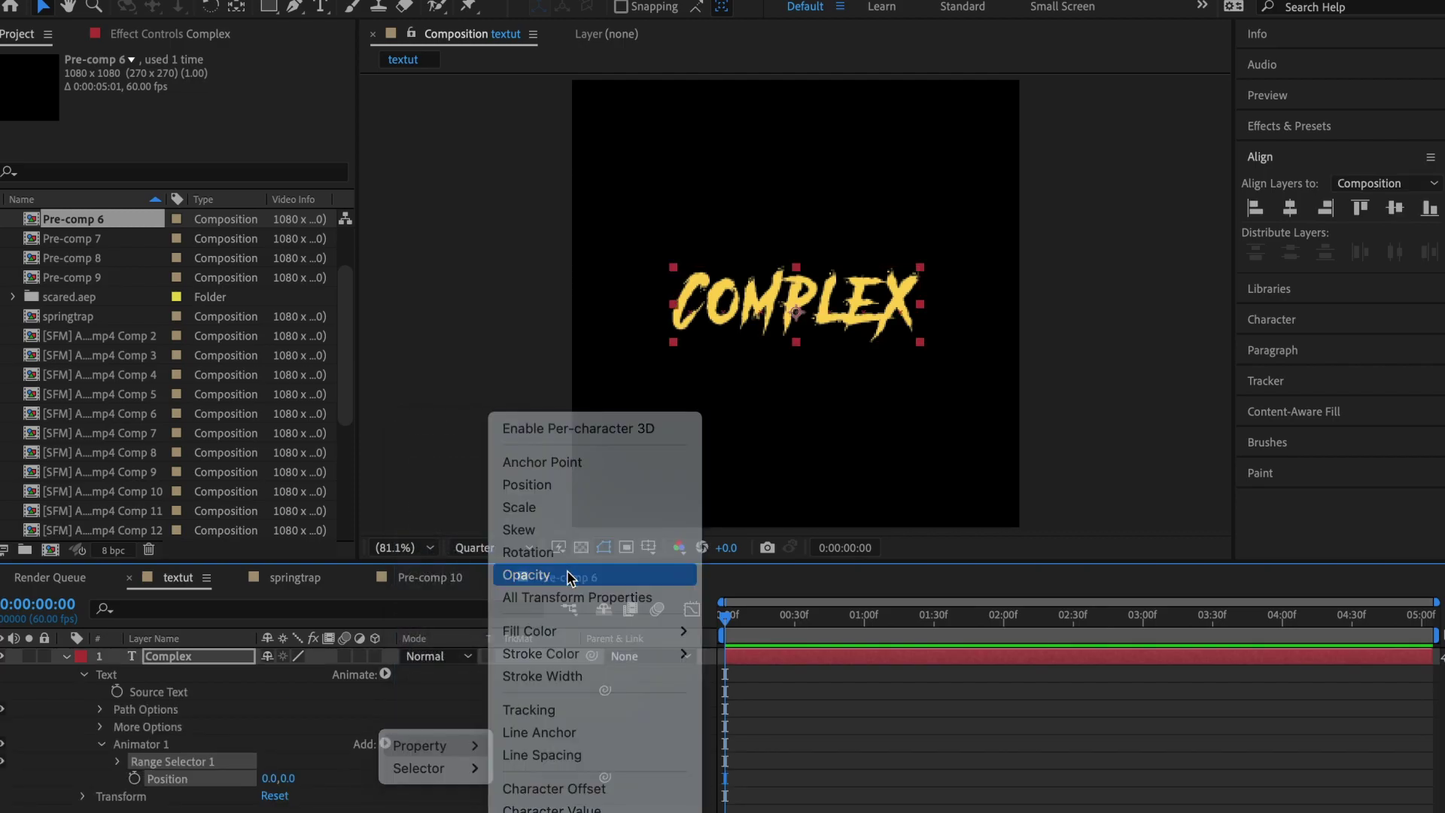
{"action": "left_click", "coordinate": [384, 743]}
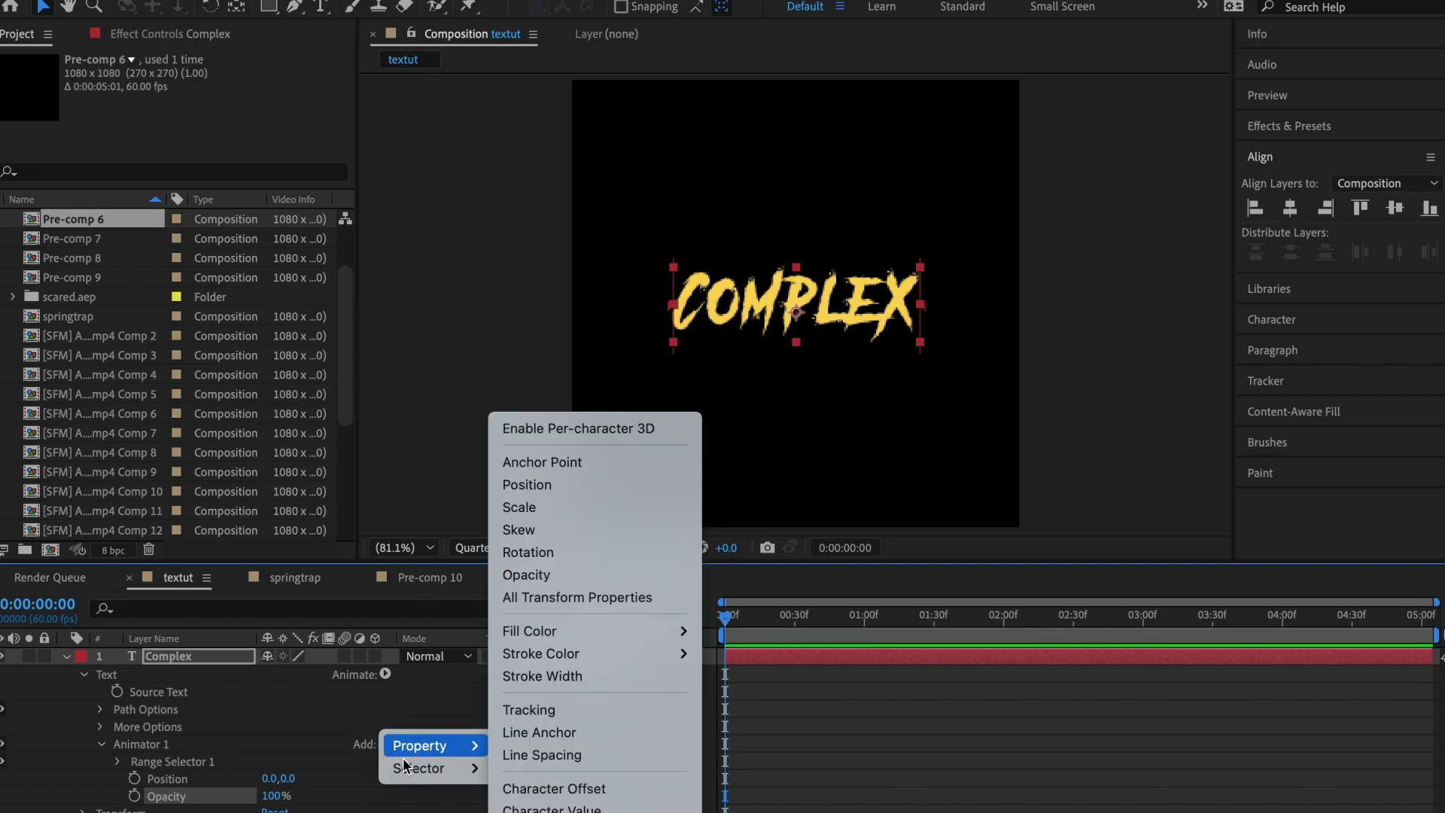
{"action": "mouse_move", "coordinate": [419, 765]}
{"action": "left_click", "coordinate": [526, 787]}
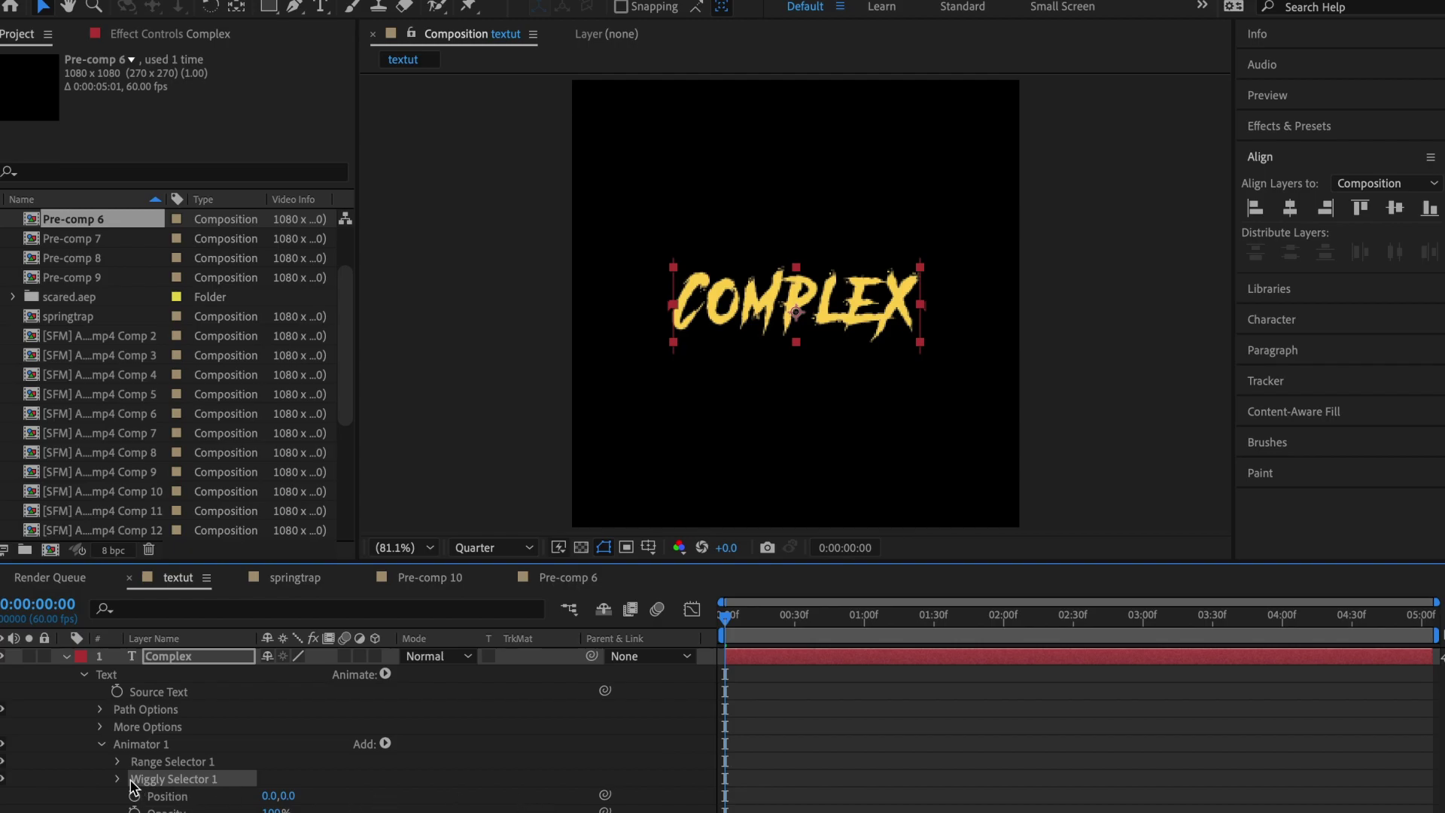
- Set the animator's Position to 5,5 and Opacity to 50%
{"action": "left_click", "coordinate": [268, 795]}
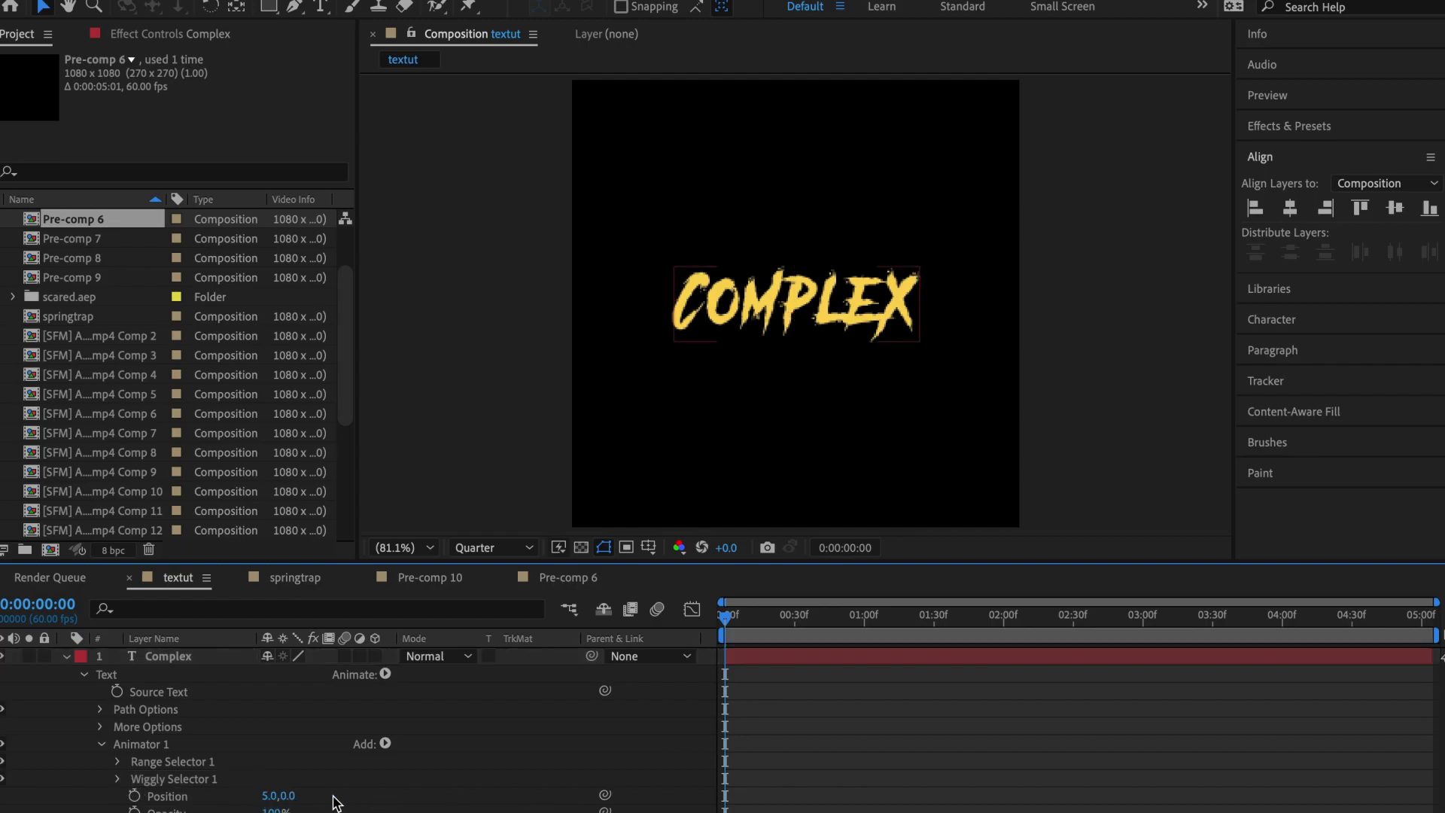
{"action": "type", "text": "5"}
{"action": "key", "text": "Tab"}
{"action": "type", "text": "5"}
{"action": "key", "text": "Return"}
{"action": "type", "text": "5"}
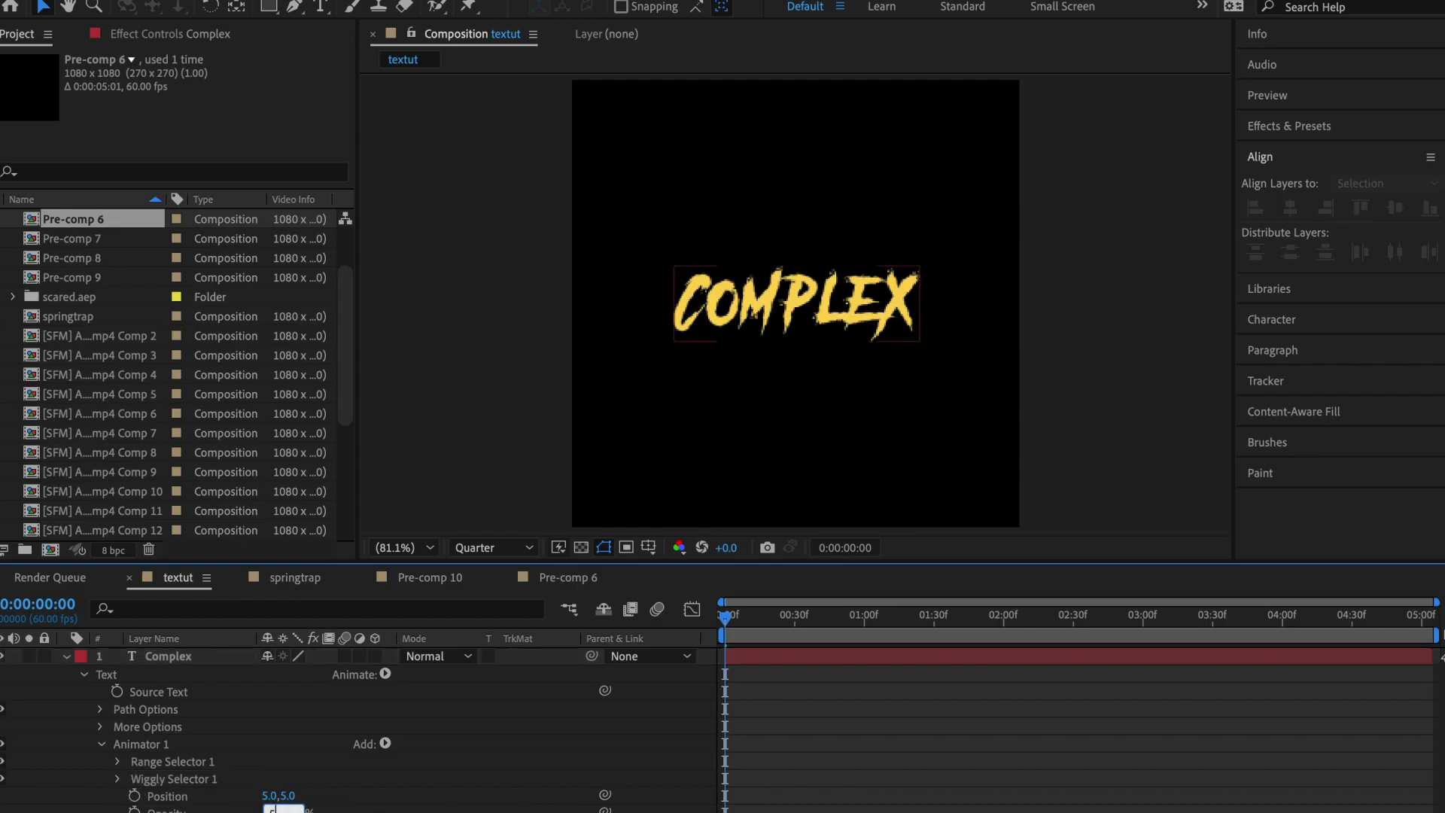
{"action": "type", "text": "0"}
{"action": "key", "text": "Return"}
- Set the Wiggly Selector to 1 wiggle per second, then preview and return to the start
{"action": "scroll", "coordinate": [119, 783], "scroll_direction": "down", "scroll_amount": 5}
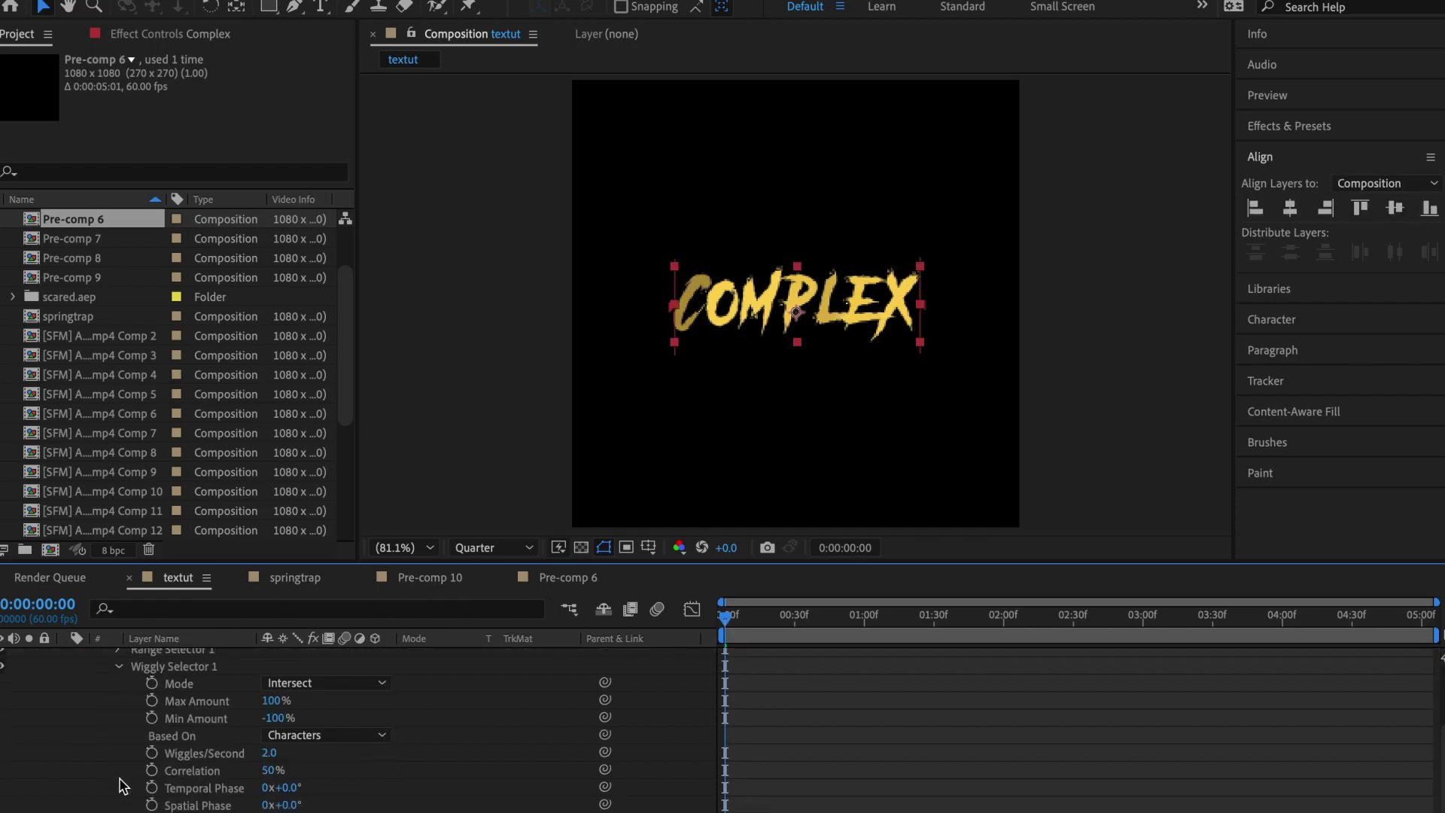
{"action": "left_click", "coordinate": [268, 735]}
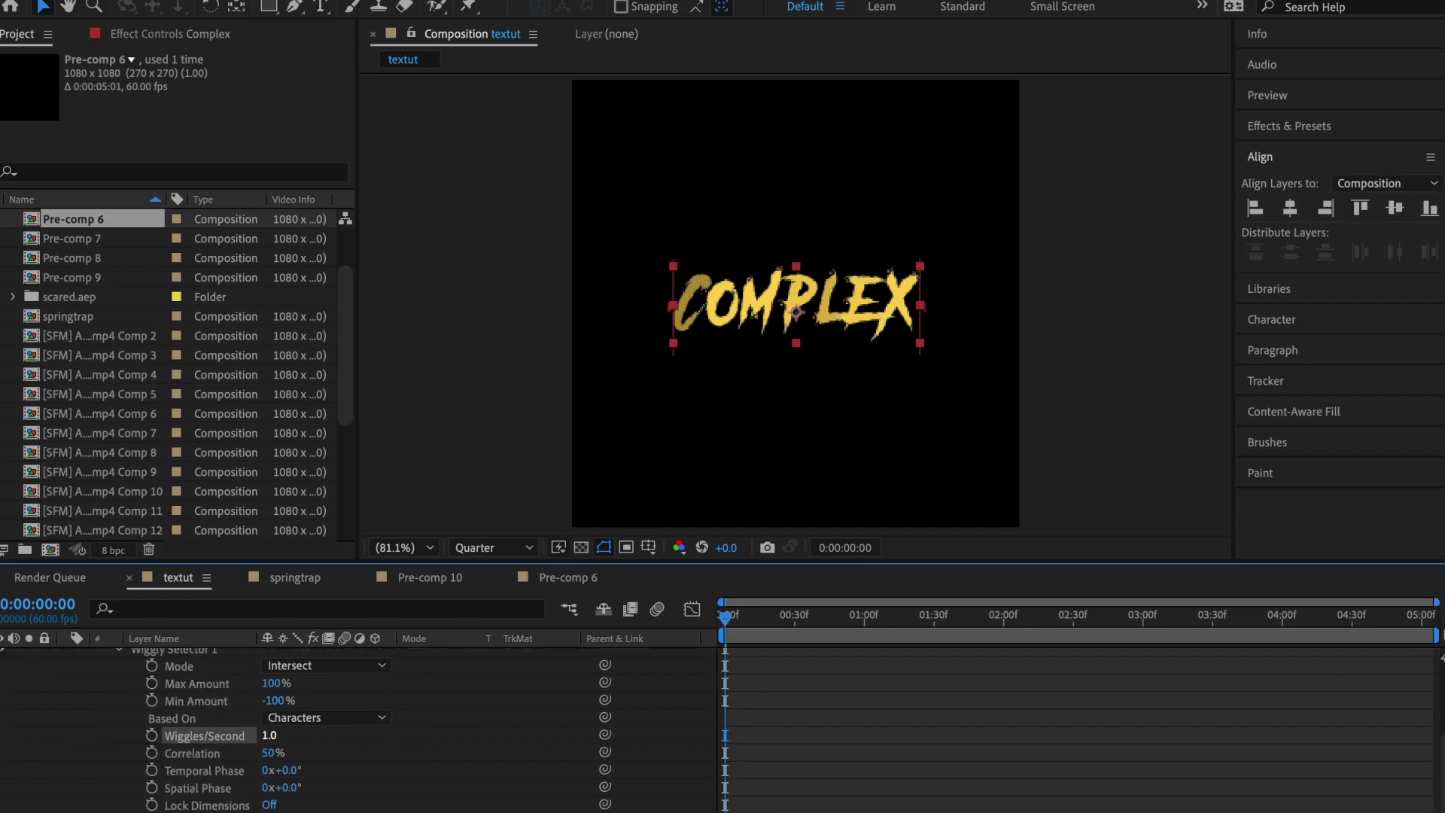
{"action": "key", "text": "t"}
{"action": "left_click", "coordinate": [908, 709]}
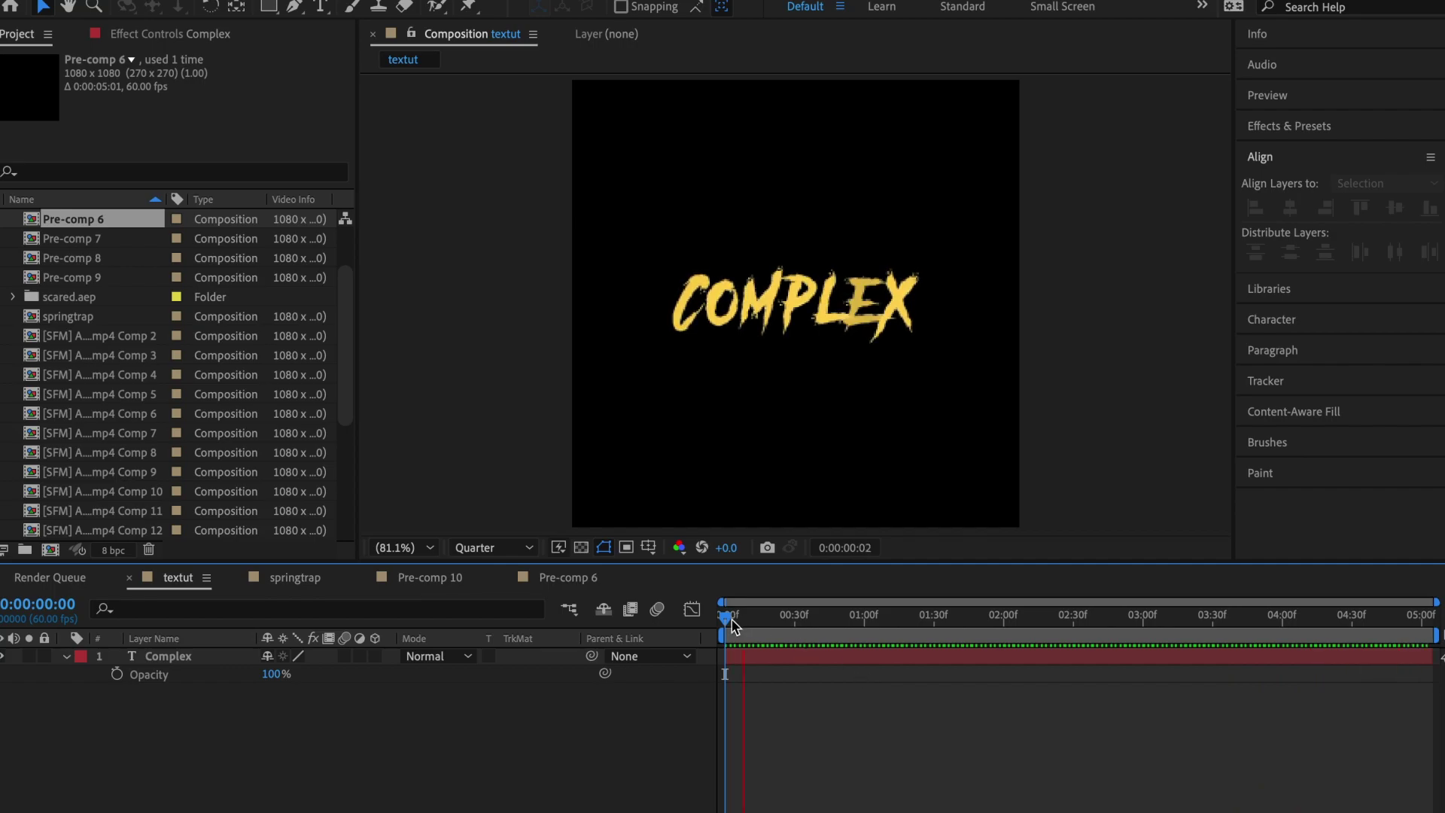
{"action": "left_click", "coordinate": [732, 621]}
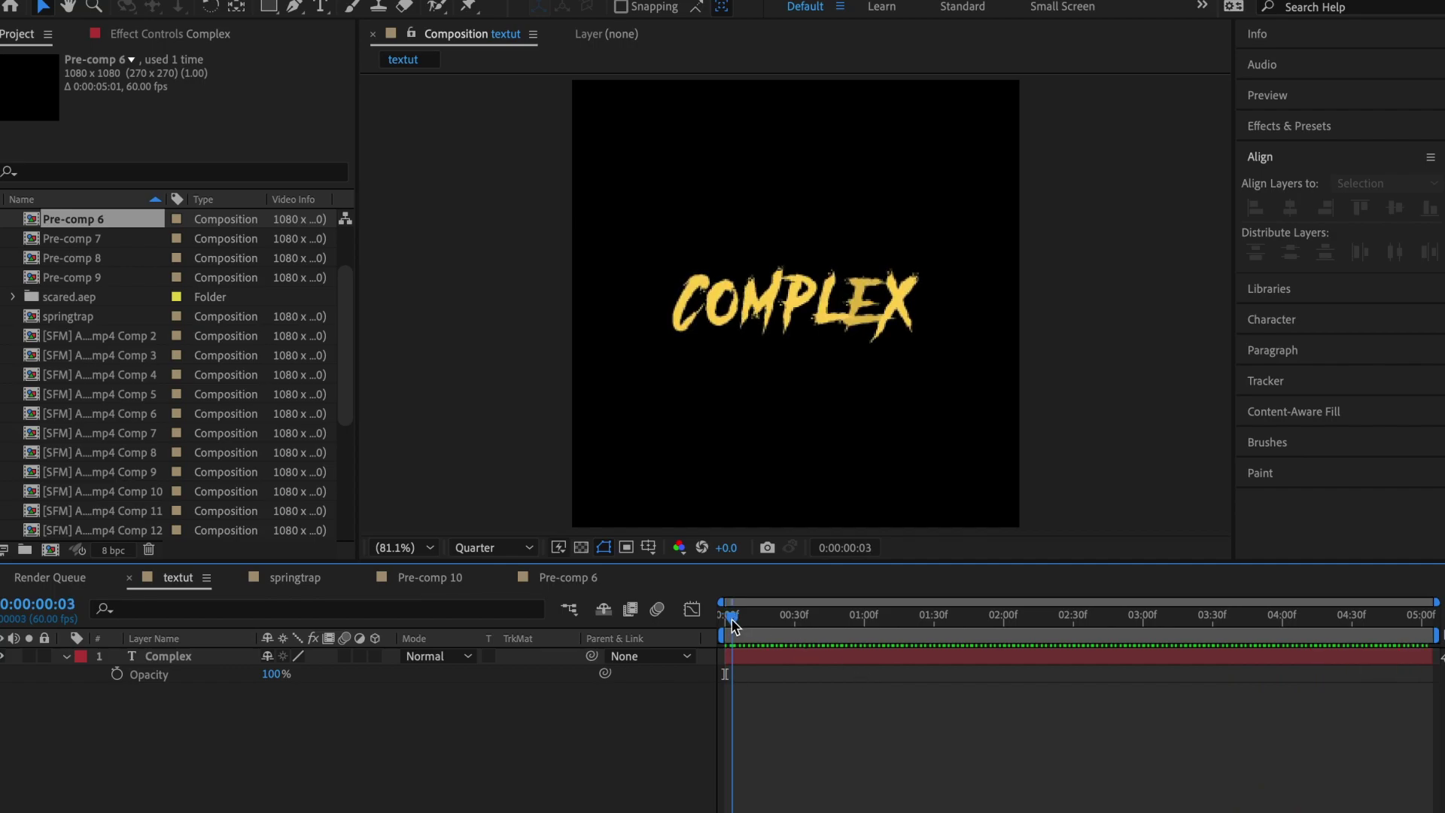
{"action": "left_click_drag", "start_coordinate": [731, 622], "coordinate": [724, 621]}
- Save the project and collapse the Complex layer's properties
{"action": "left_click", "coordinate": [75, 668]}
{"action": "key", "text": "super+s"}
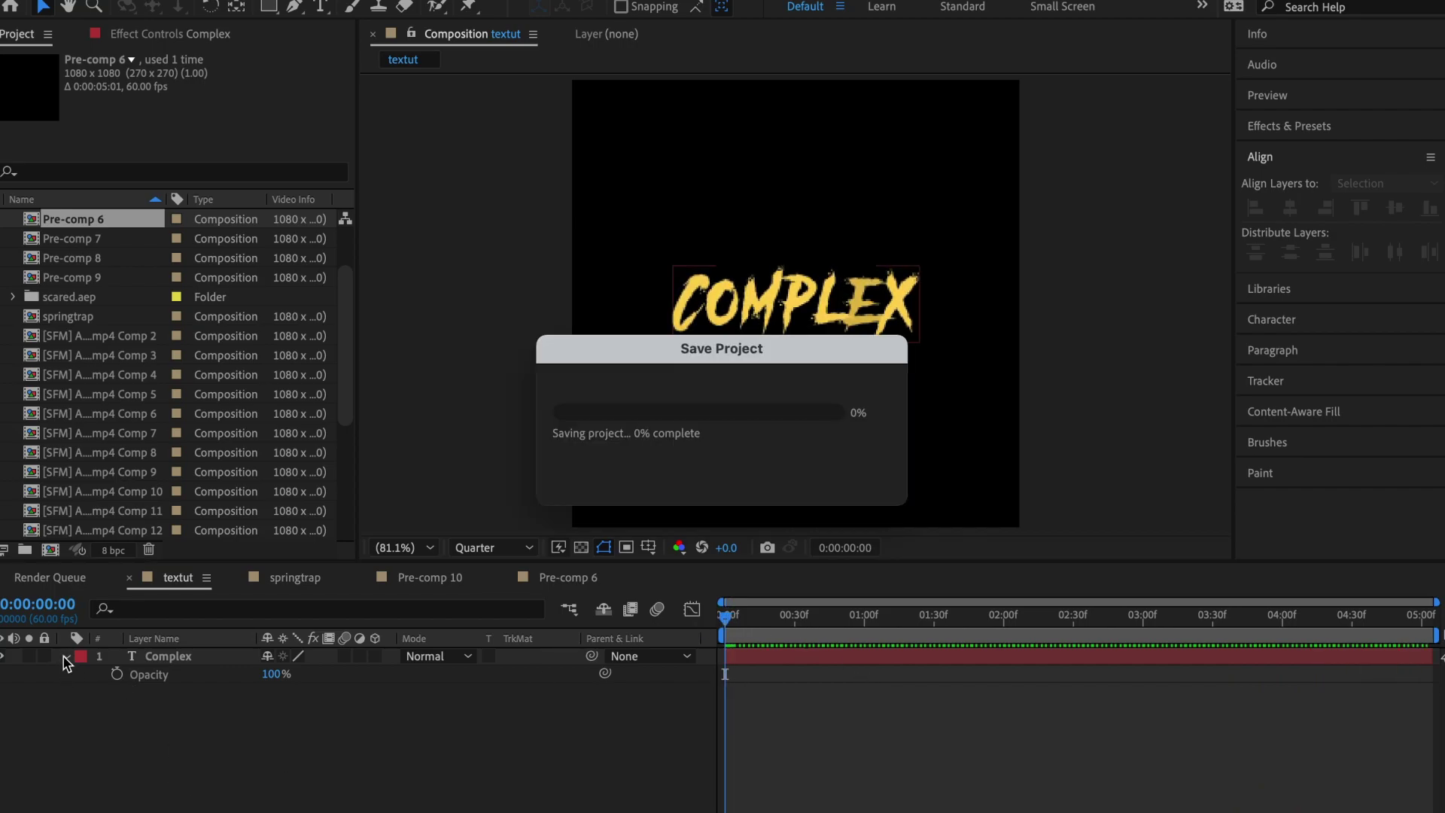
{"action": "left_click", "coordinate": [66, 657]}
{"action": "left_click", "coordinate": [184, 652]}
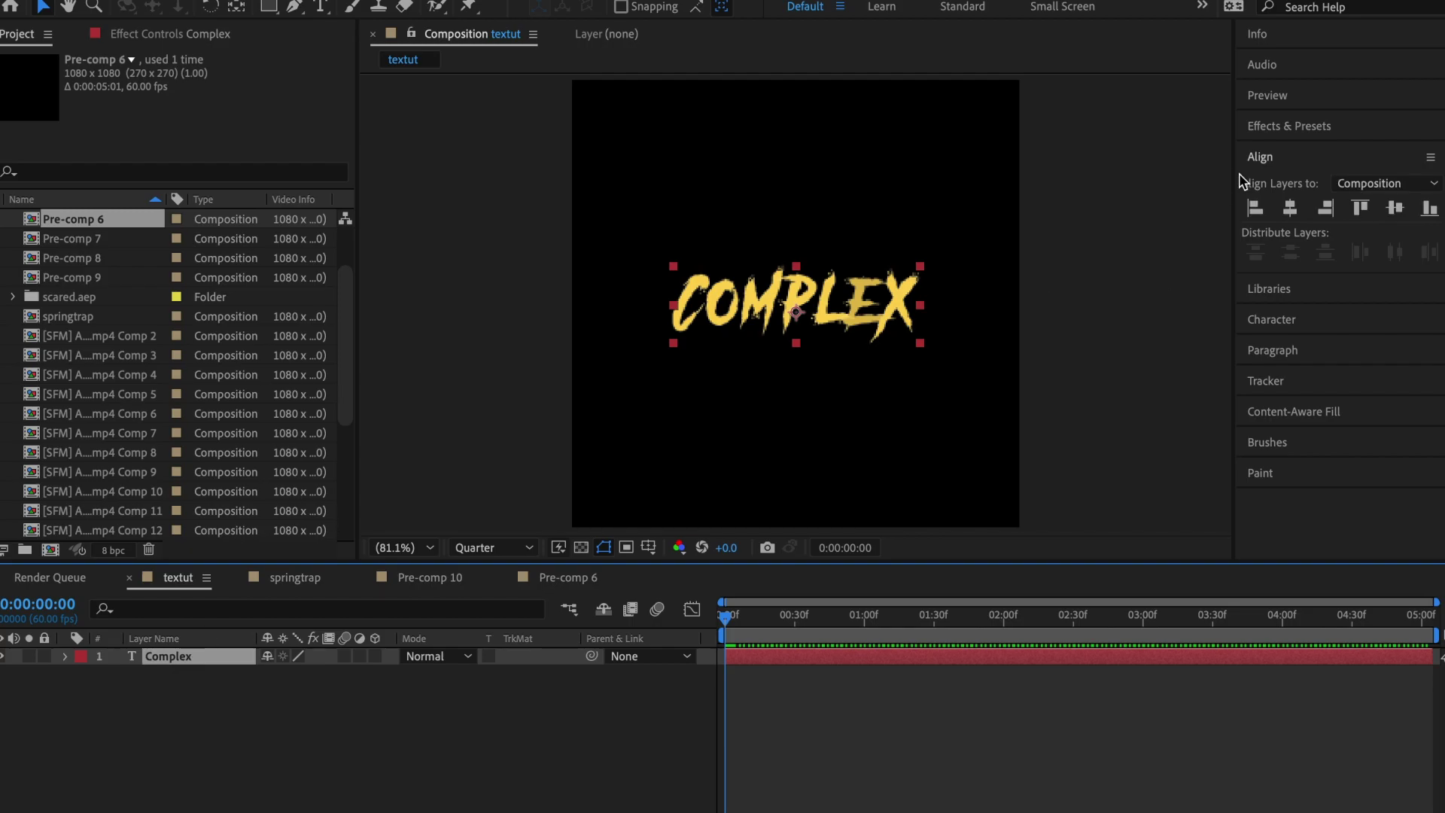
- Apply CC Scale Wipe to the Complex layer from Effects & Presets
{"action": "left_click", "coordinate": [1325, 126]}
{"action": "left_click", "coordinate": [1321, 155]}
{"action": "type", "text": "cc scale wi"}
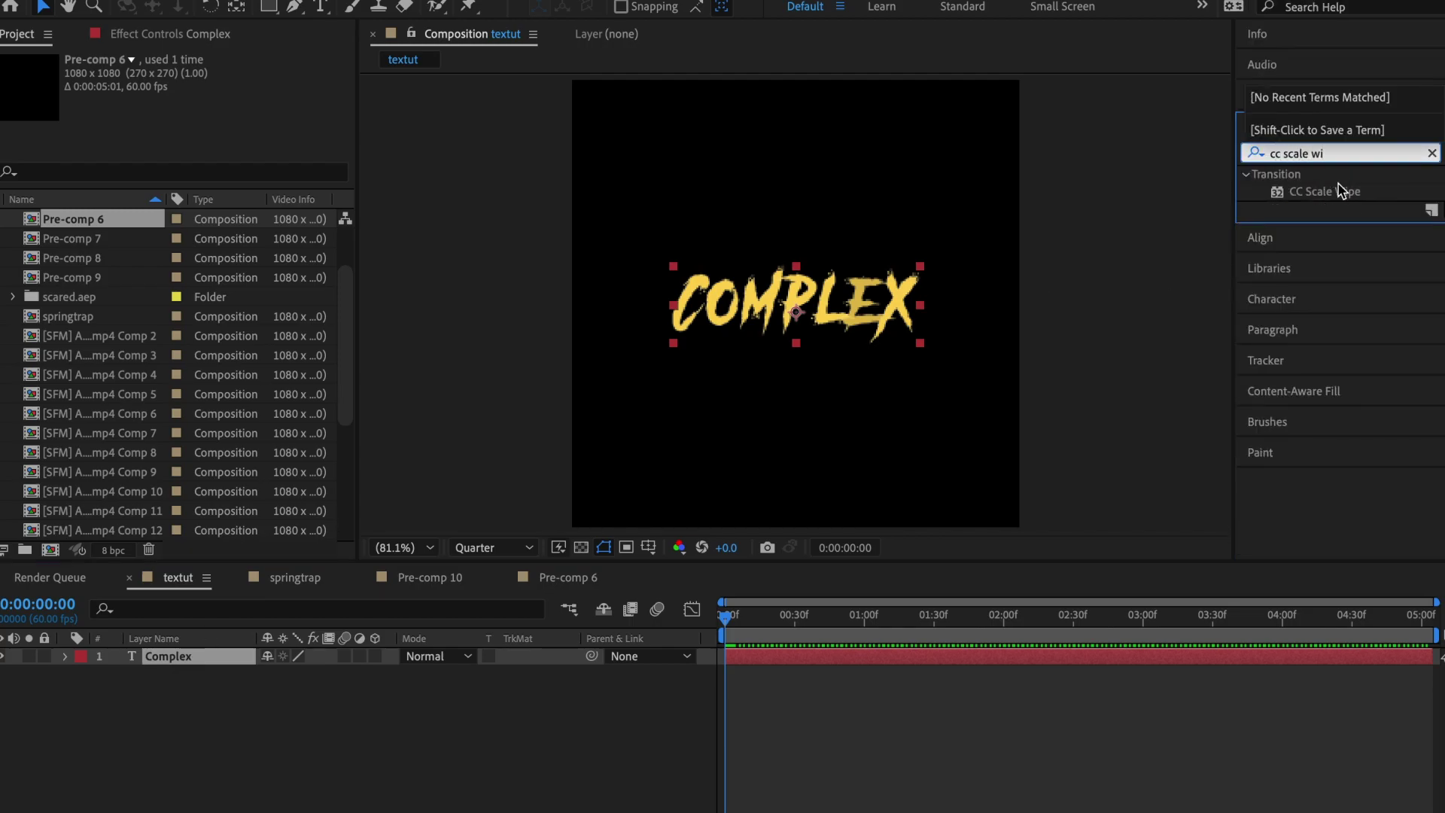
{"action": "double_click", "coordinate": [1324, 192]}
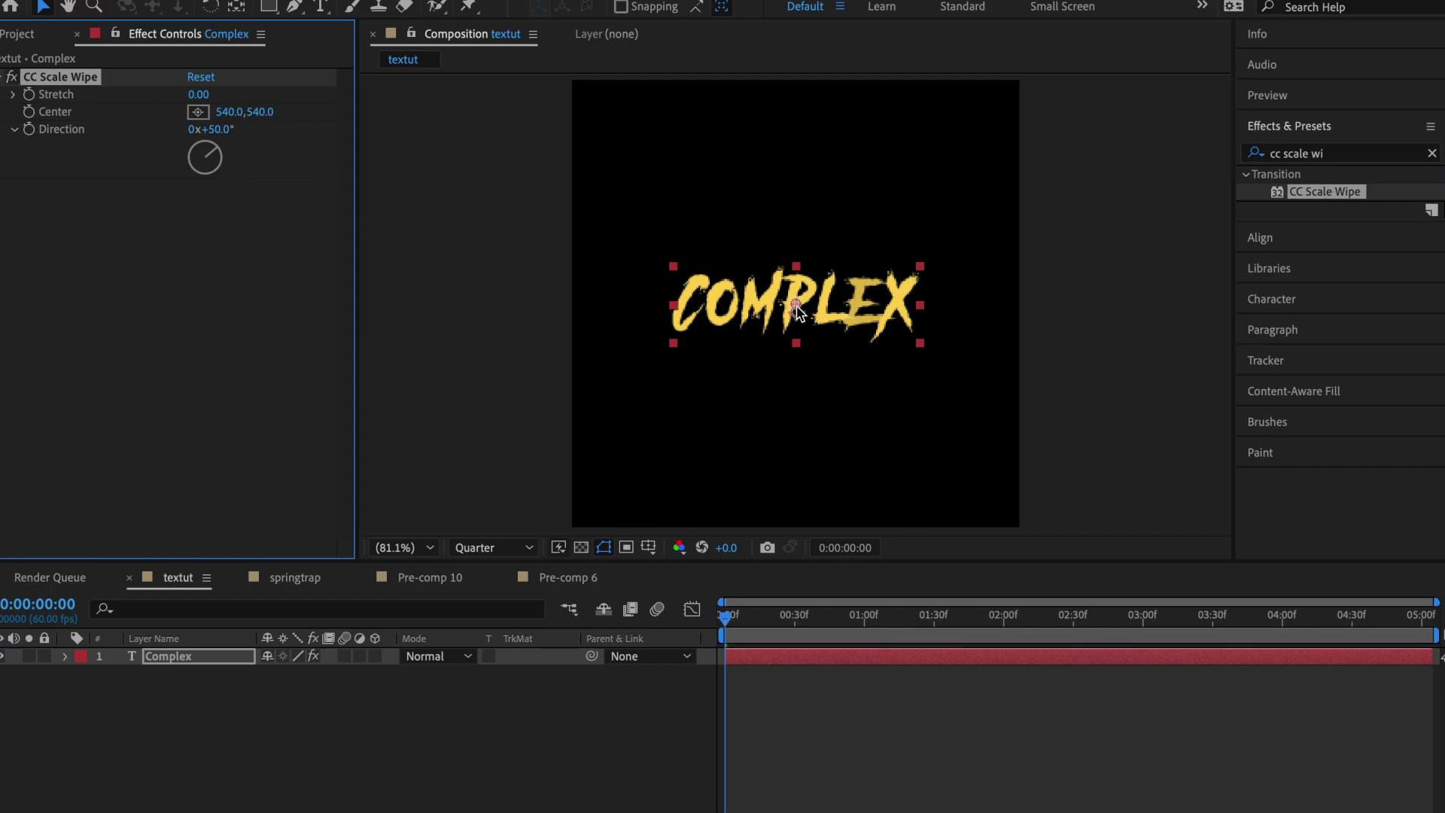
- Set CC Scale Wipe Stretch to 11.30 and Direction to 180°, then save
{"action": "left_click", "coordinate": [797, 310]}
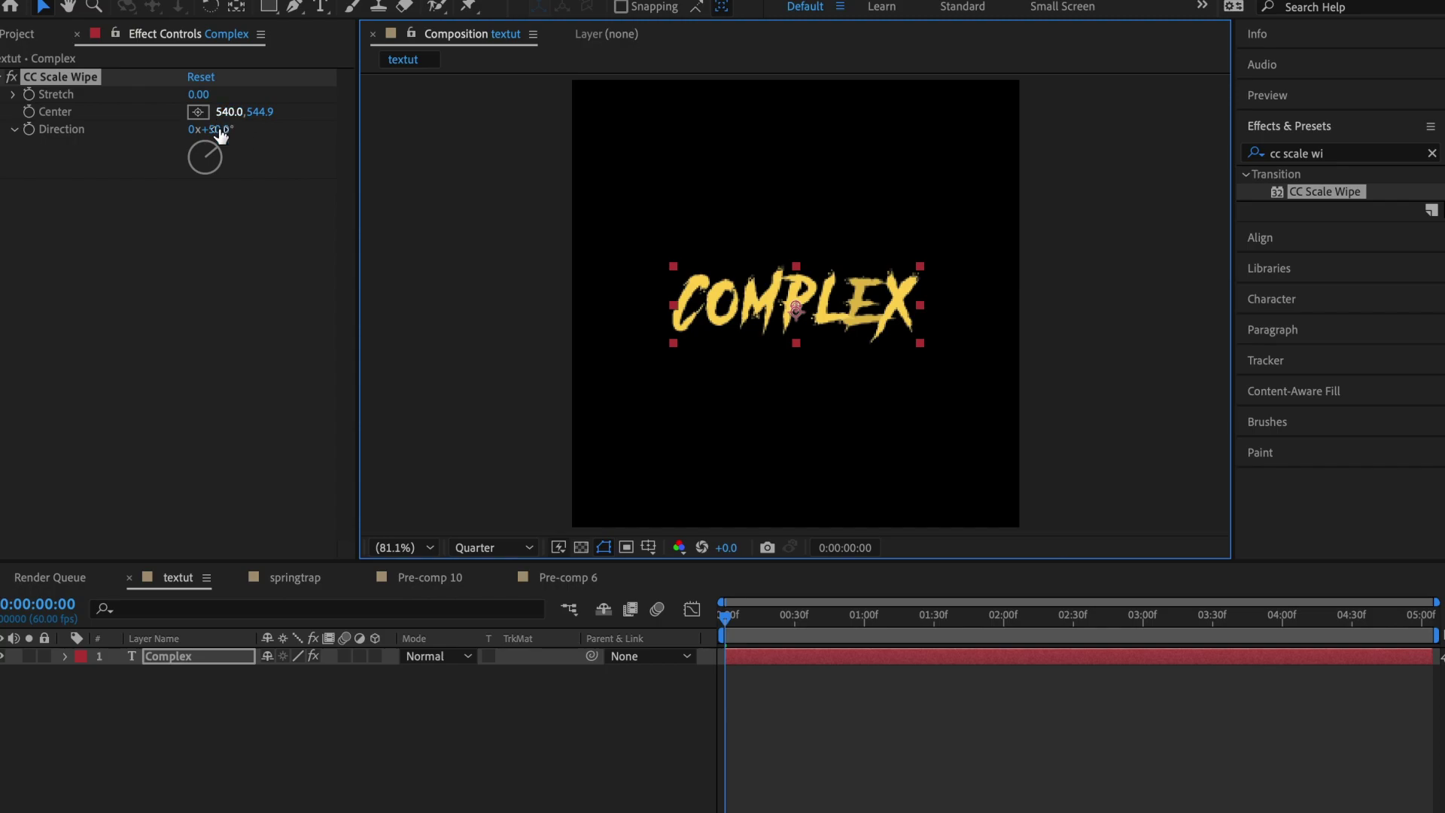
{"action": "left_click_drag", "start_coordinate": [218, 129], "coordinate": [298, 134]}
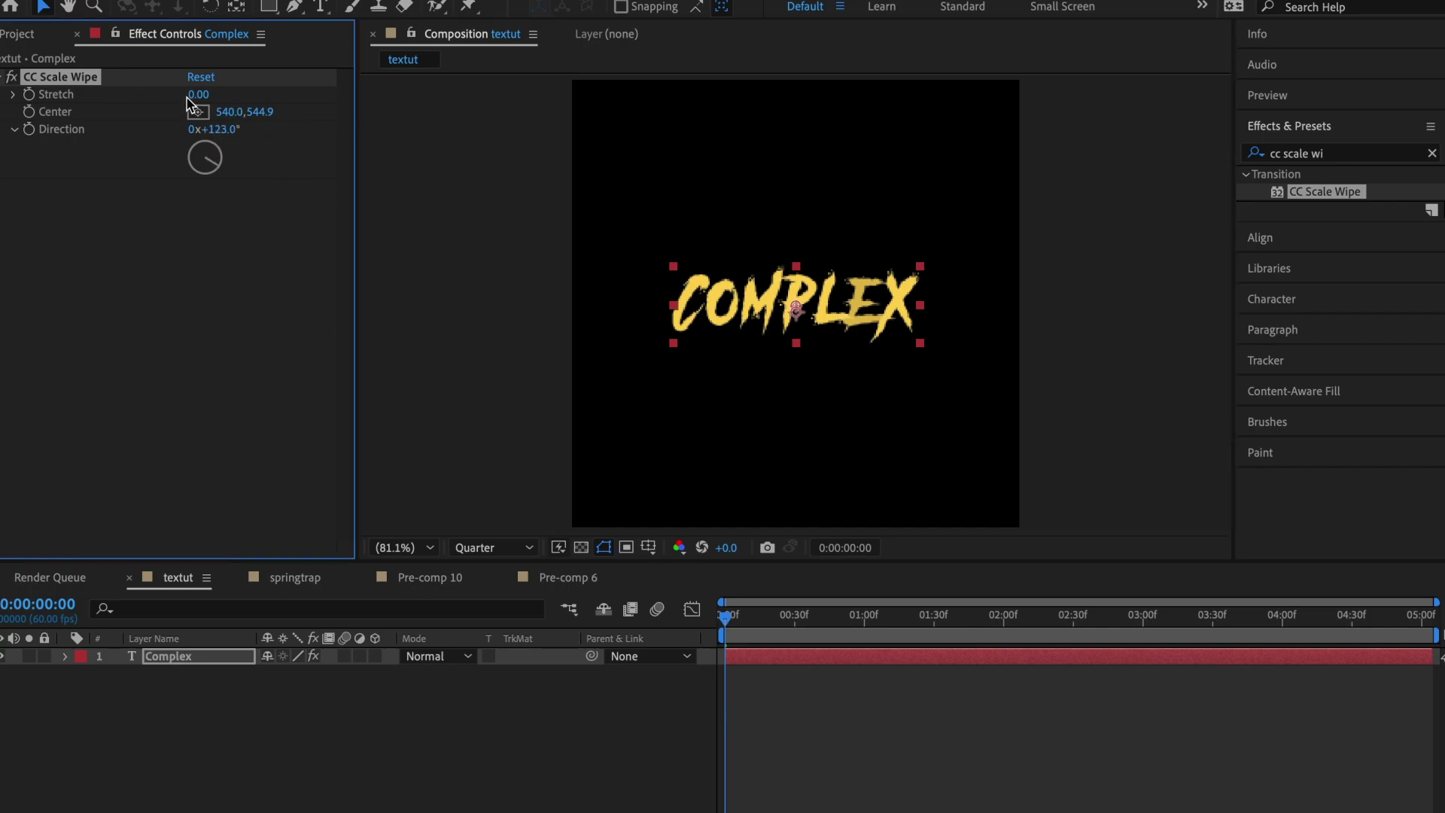
{"action": "left_click_drag", "start_coordinate": [190, 96], "coordinate": [329, 121]}
{"action": "left_click_drag", "start_coordinate": [229, 129], "coordinate": [269, 133]}
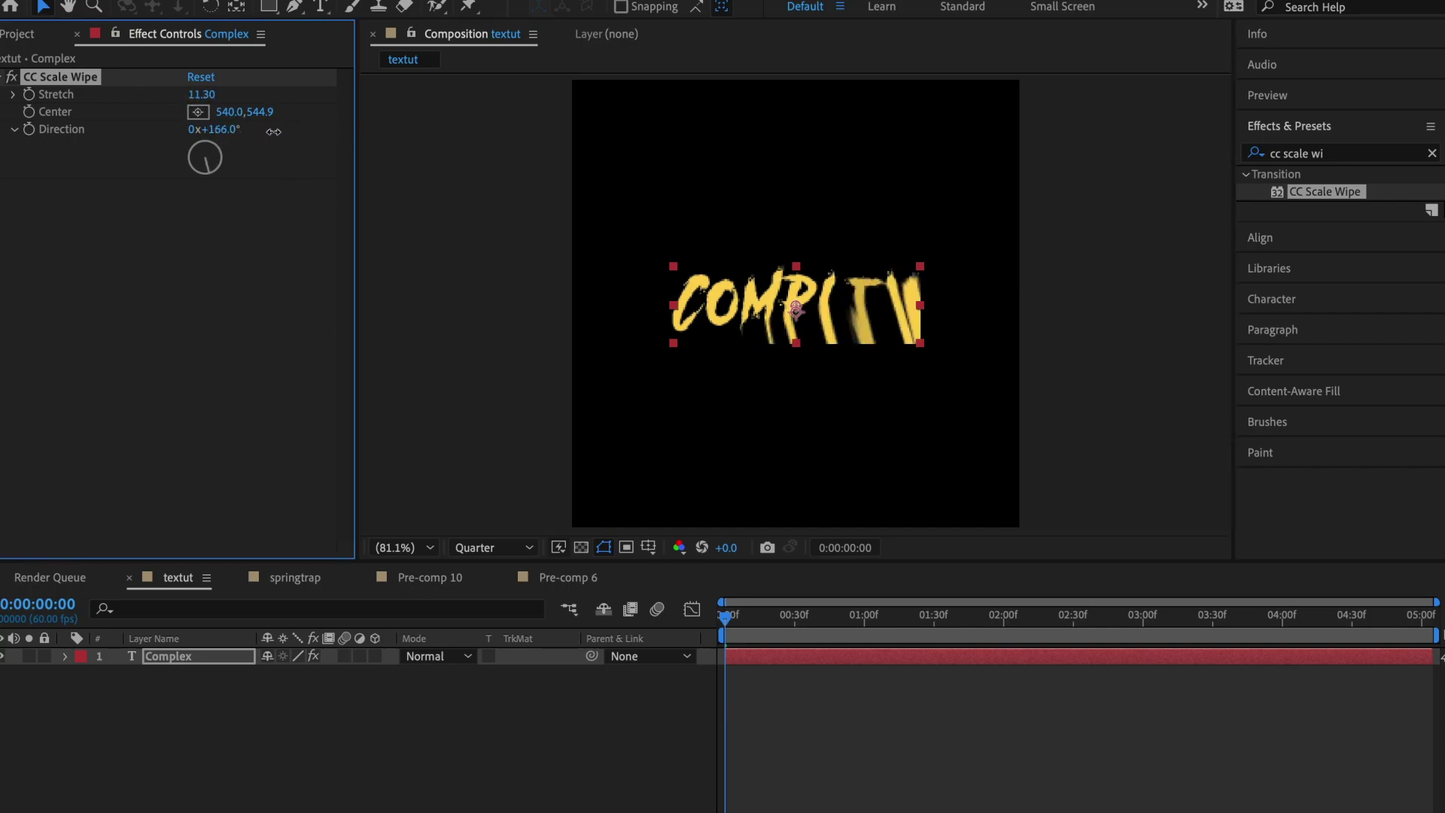
{"action": "left_click", "coordinate": [219, 131]}
{"action": "type", "text": "1"}
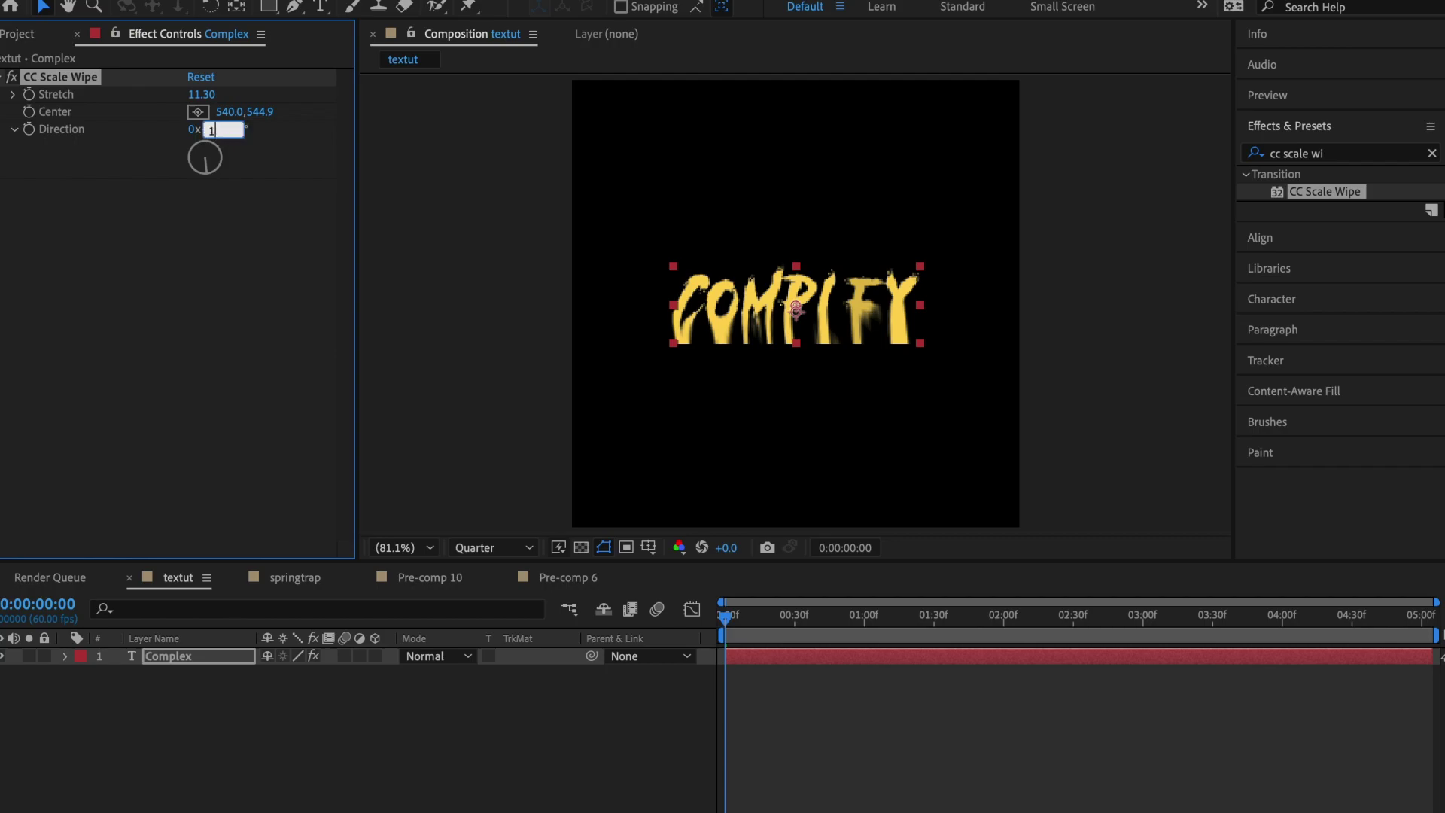
{"action": "type", "text": "80"}
{"action": "key", "text": "Return"}
{"action": "key", "text": "super+s"}
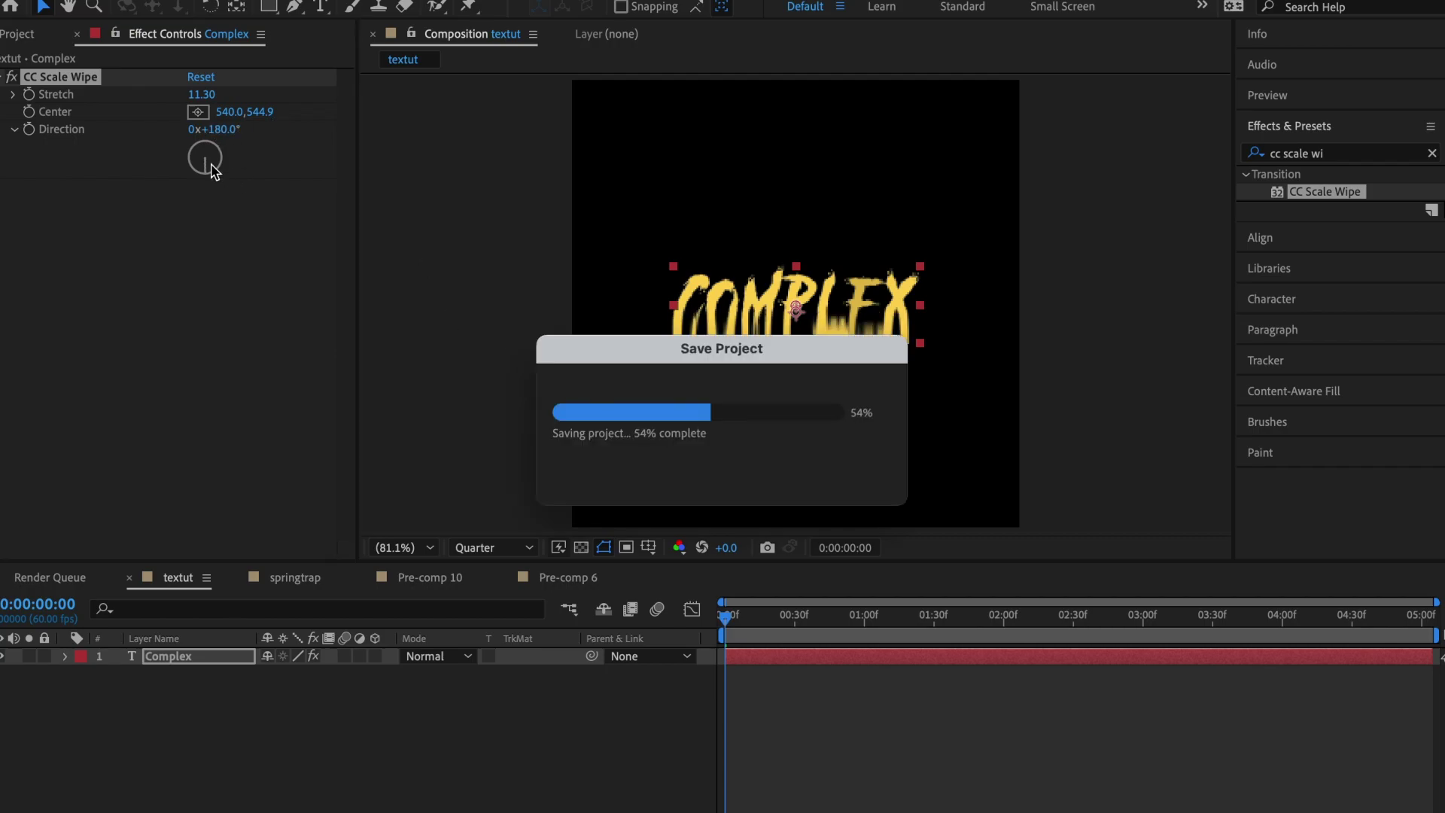
- Pre-compose the layer as Complex Comp 1 and put the CC Scale Wipe effect back on it
{"action": "key", "text": "Delete"}
{"action": "key", "text": "super+shift+c"}
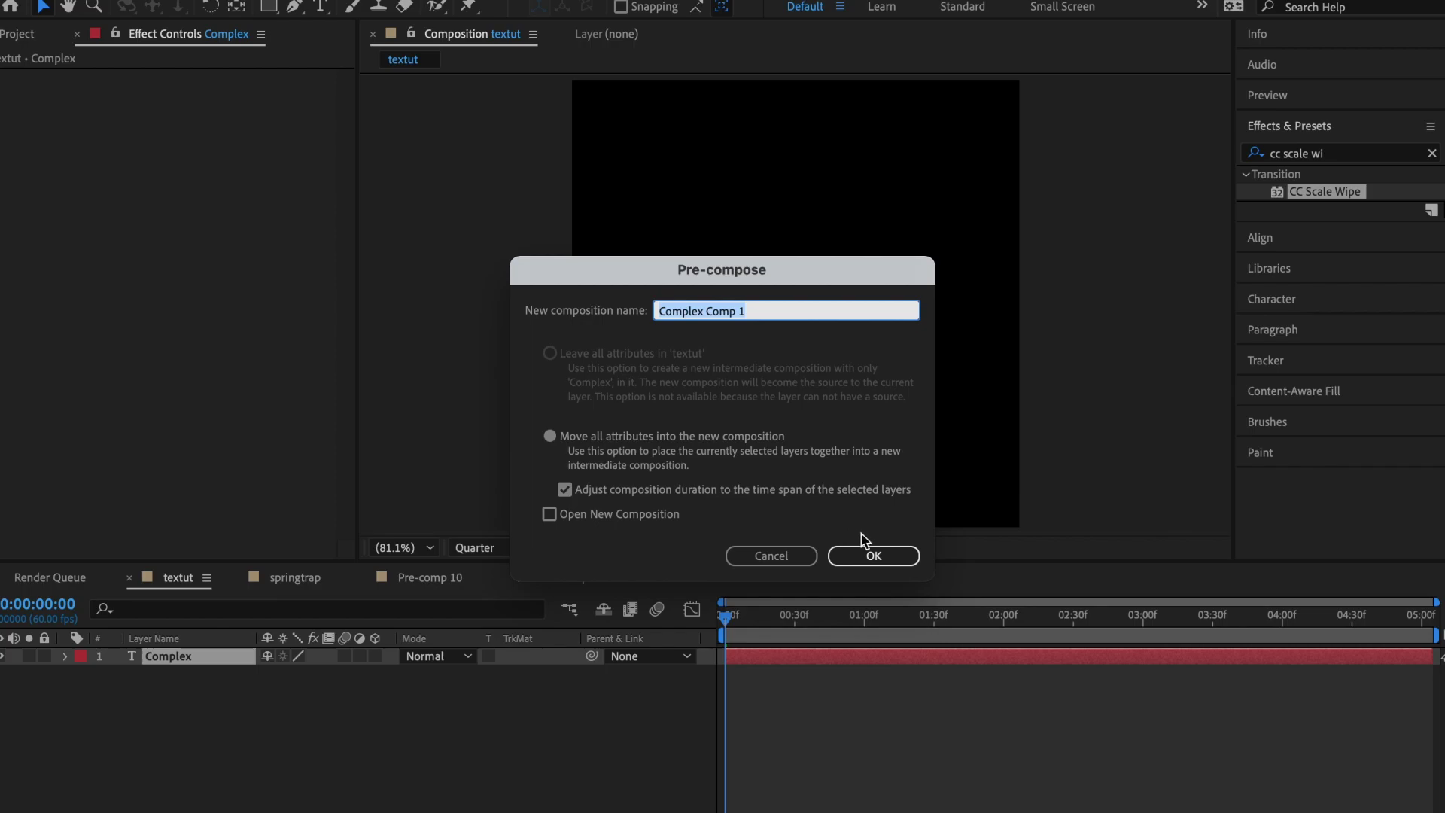
{"action": "left_click", "coordinate": [872, 555]}
{"action": "key", "text": "super+v"}
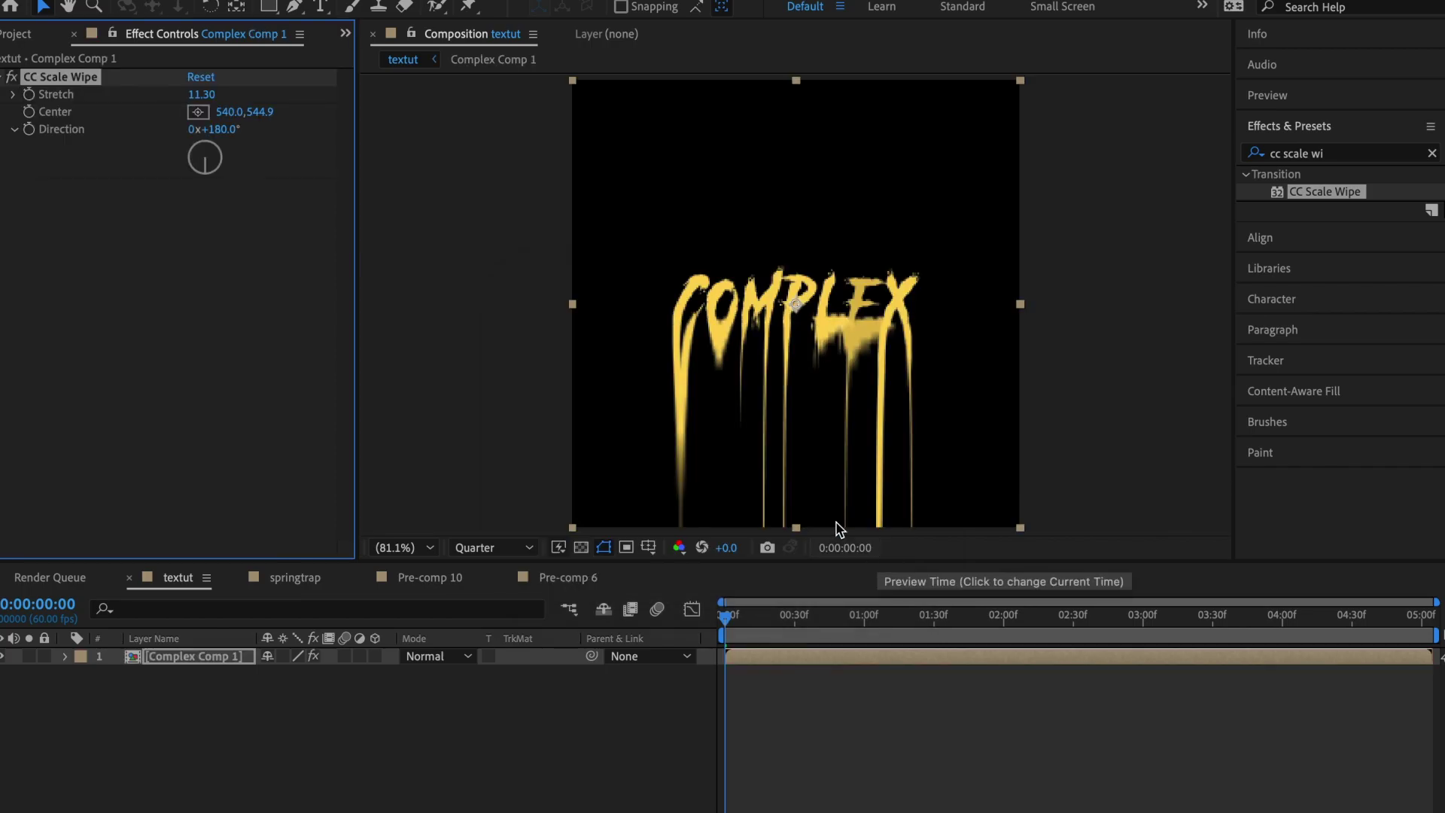
{"action": "key", "text": "super+s"}
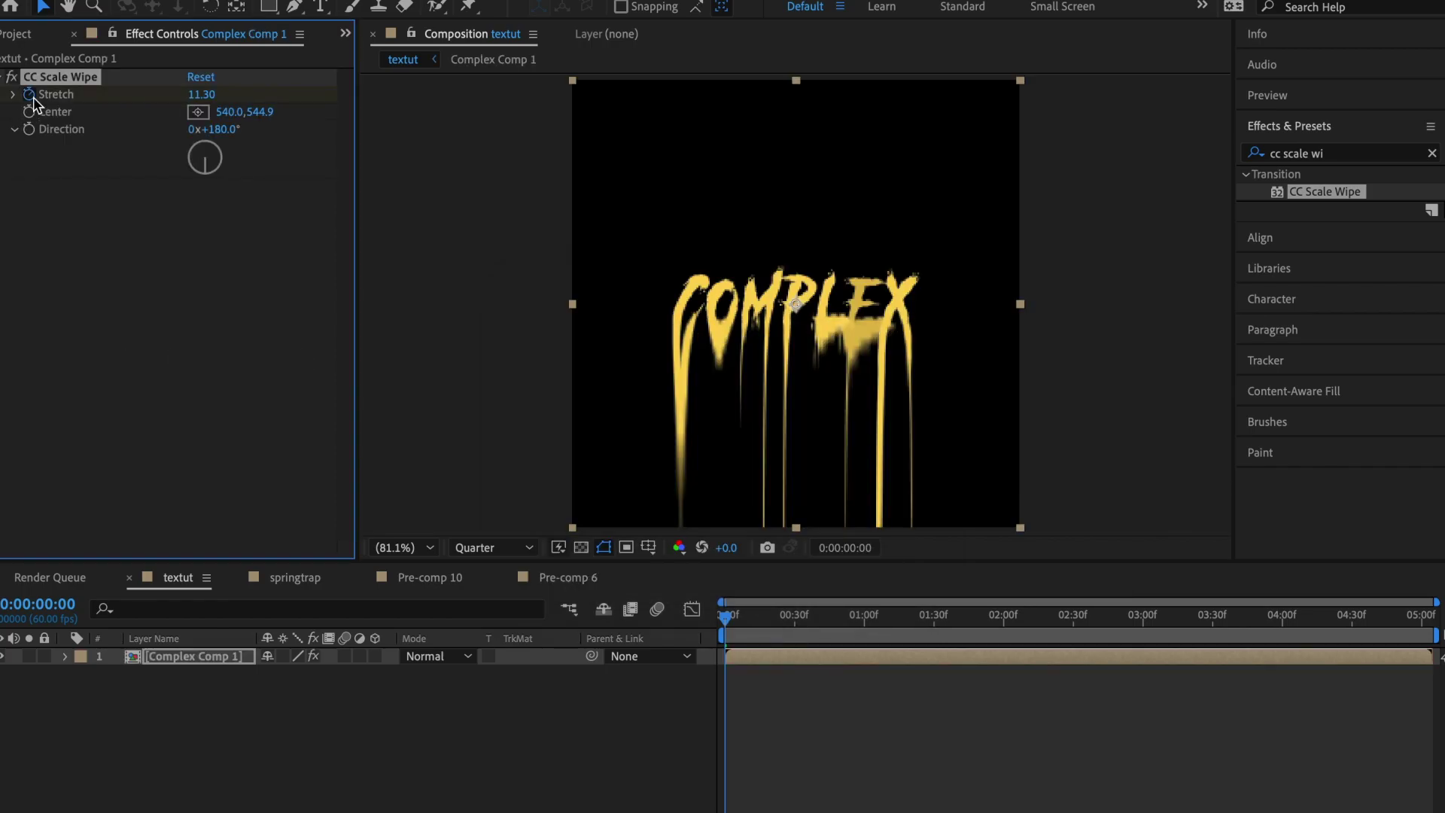
- Raise the CC Scale Wipe Stretch at 2 seconds toward 19.90 for longer drips, and save
{"action": "key", "text": "u"}
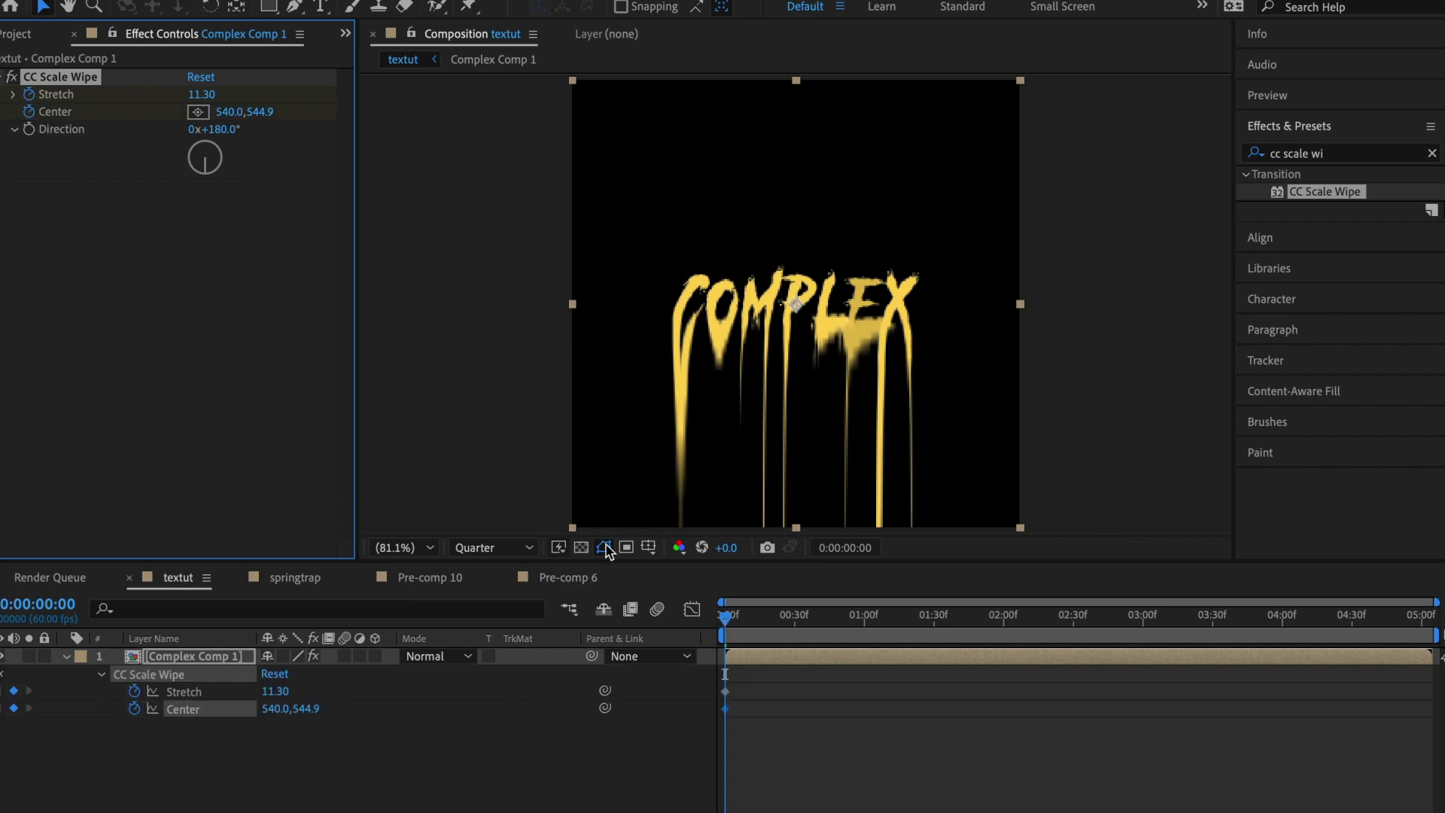
{"action": "left_click", "coordinate": [1004, 619]}
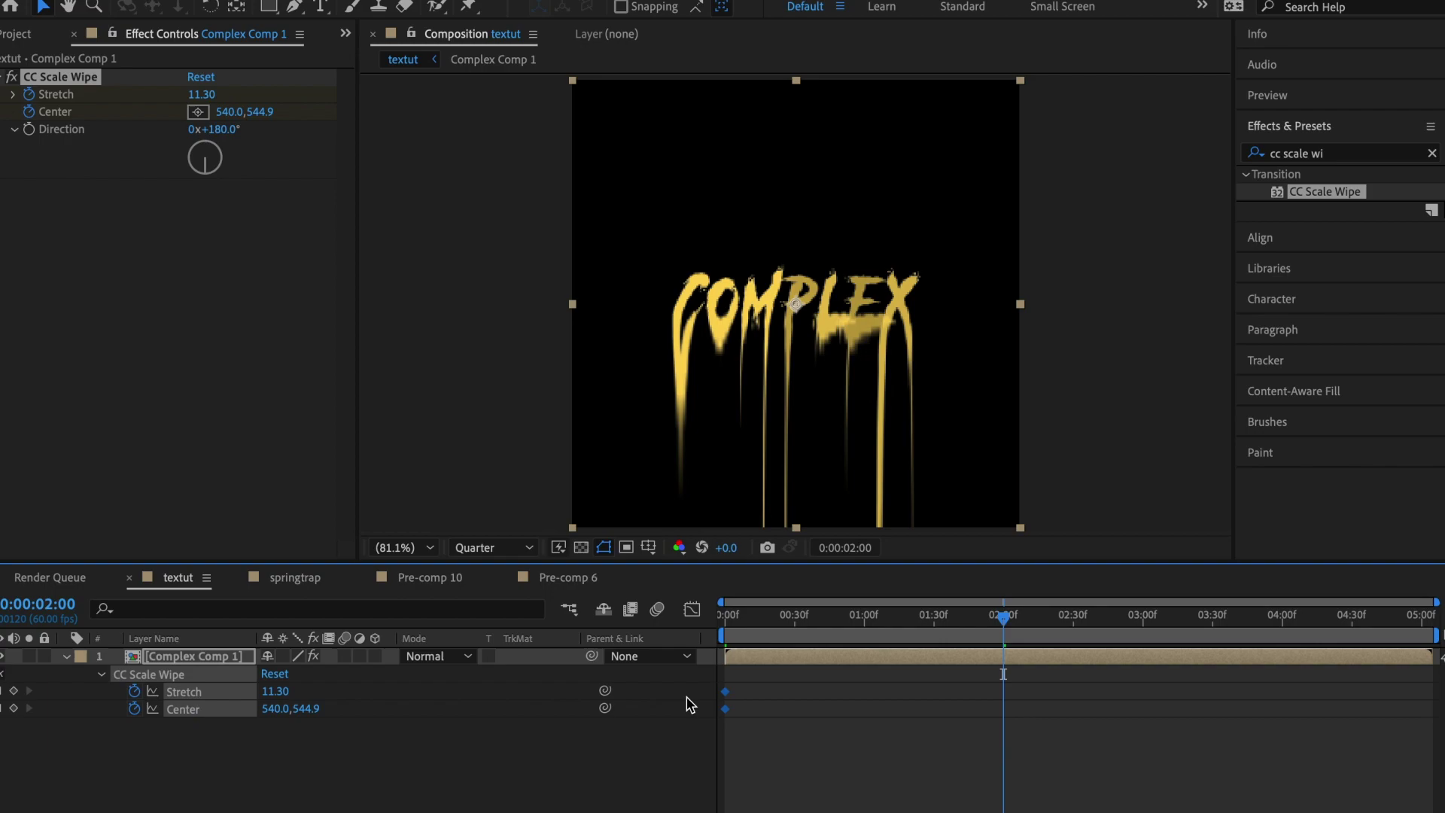
{"action": "left_click", "coordinate": [903, 764]}
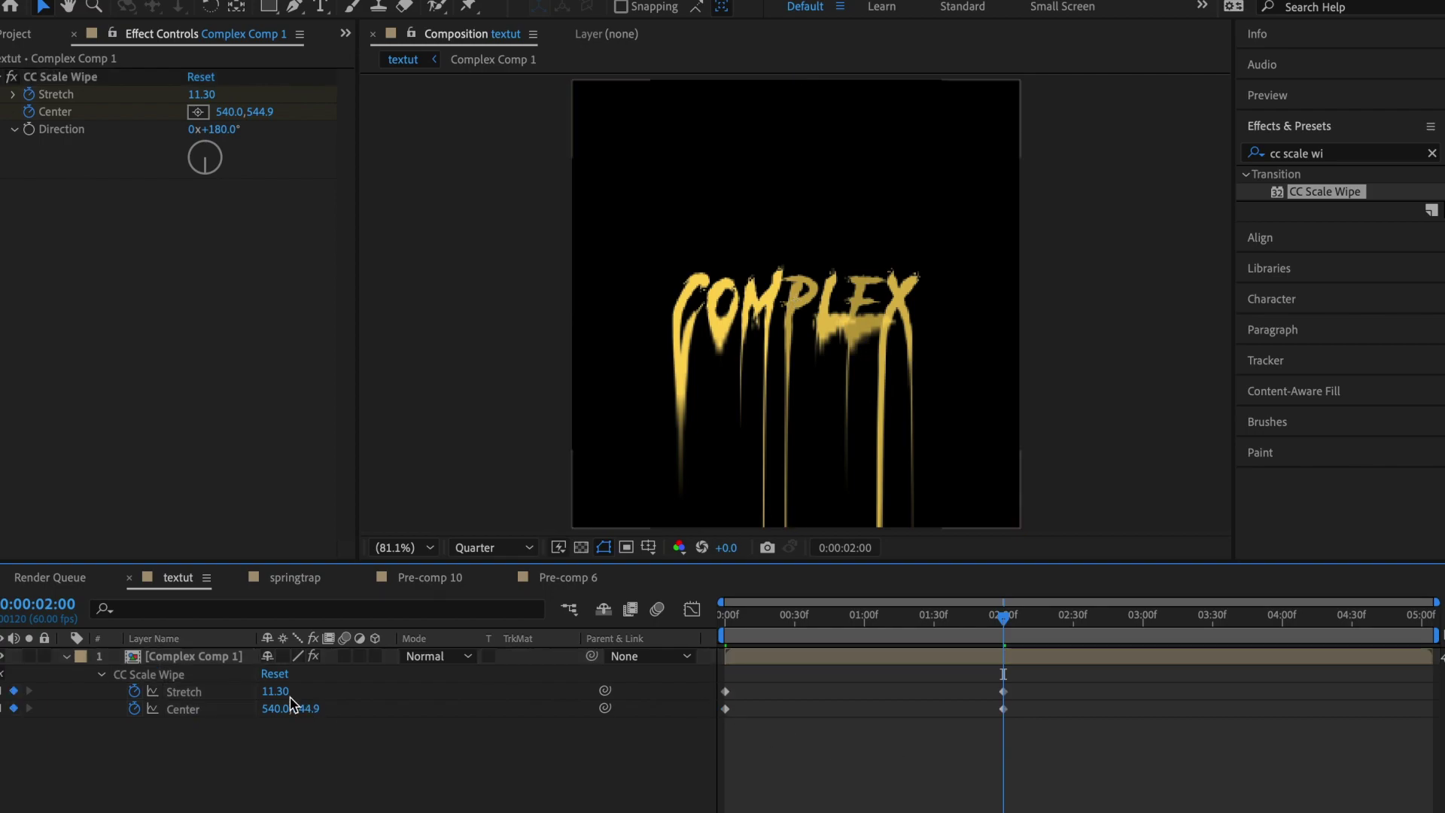
{"action": "left_click_drag", "start_coordinate": [281, 698], "coordinate": [348, 677]}
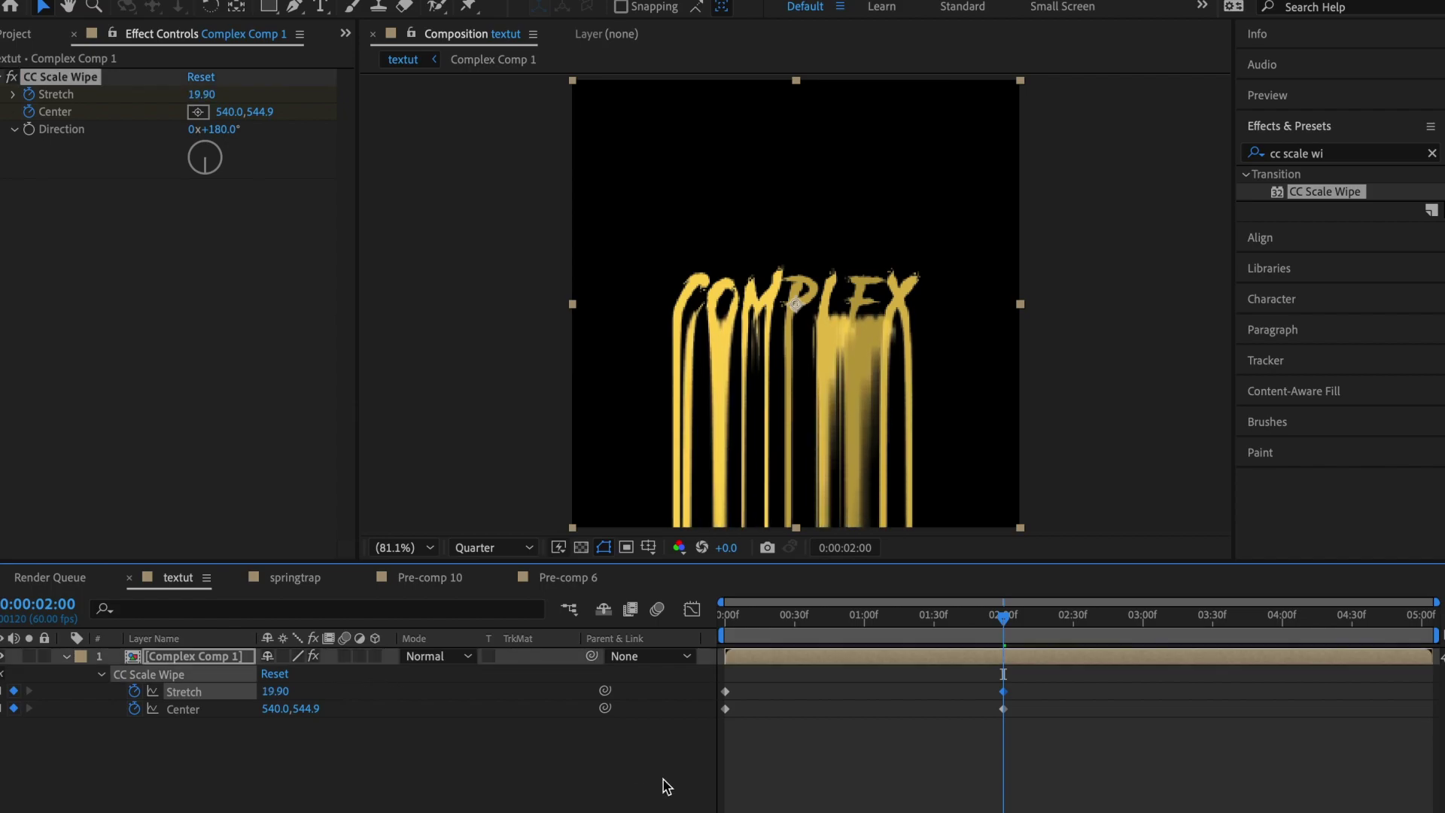
{"action": "key", "text": "ctrl+s"}
- Adjust the wipe centre and lower Stretch at frame 0 so the drips start short
{"action": "left_click_drag", "start_coordinate": [794, 306], "coordinate": [796, 298]}
{"action": "key", "text": "Home"}
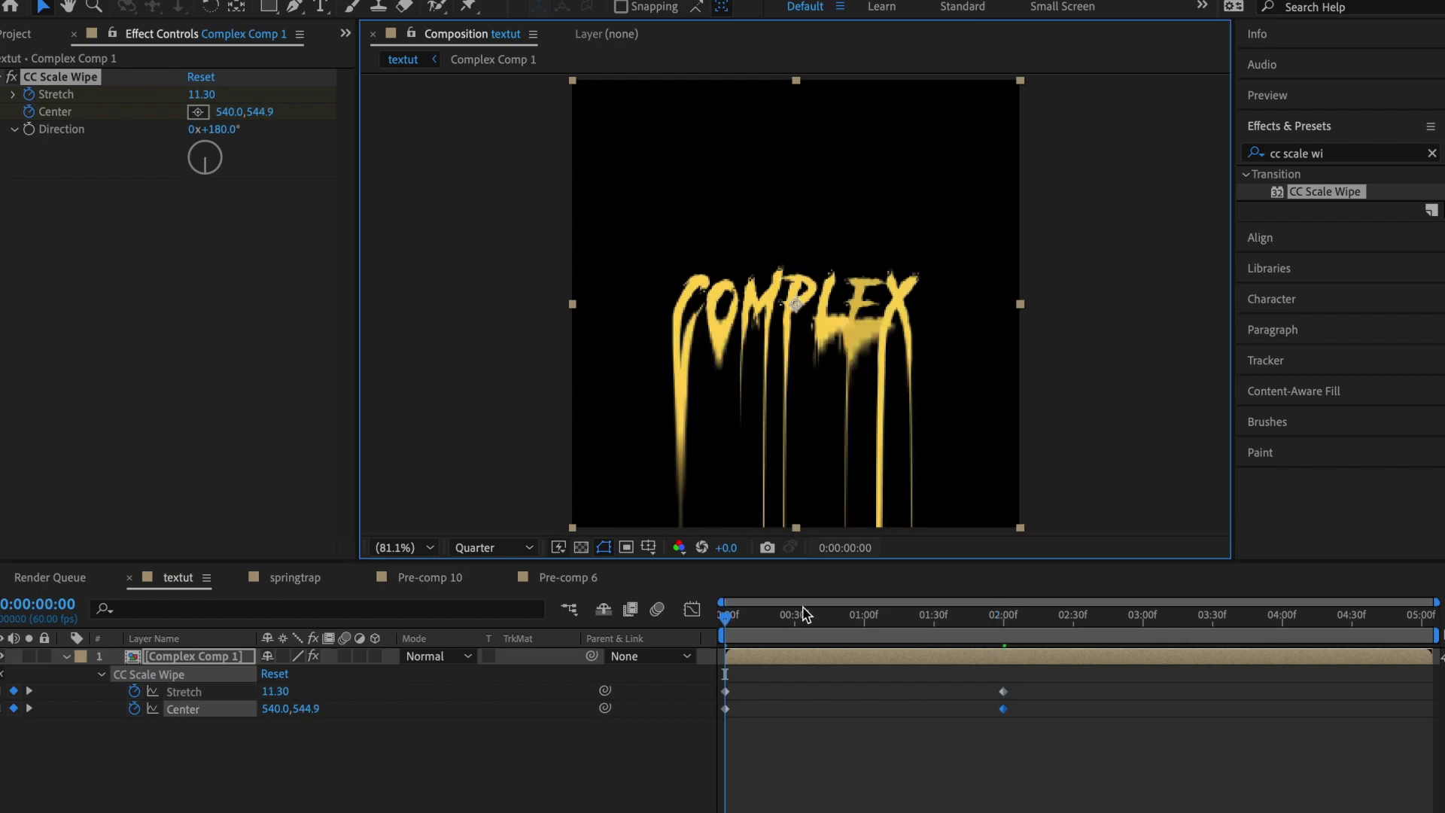
{"action": "left_click_drag", "start_coordinate": [798, 311], "coordinate": [799, 323]}
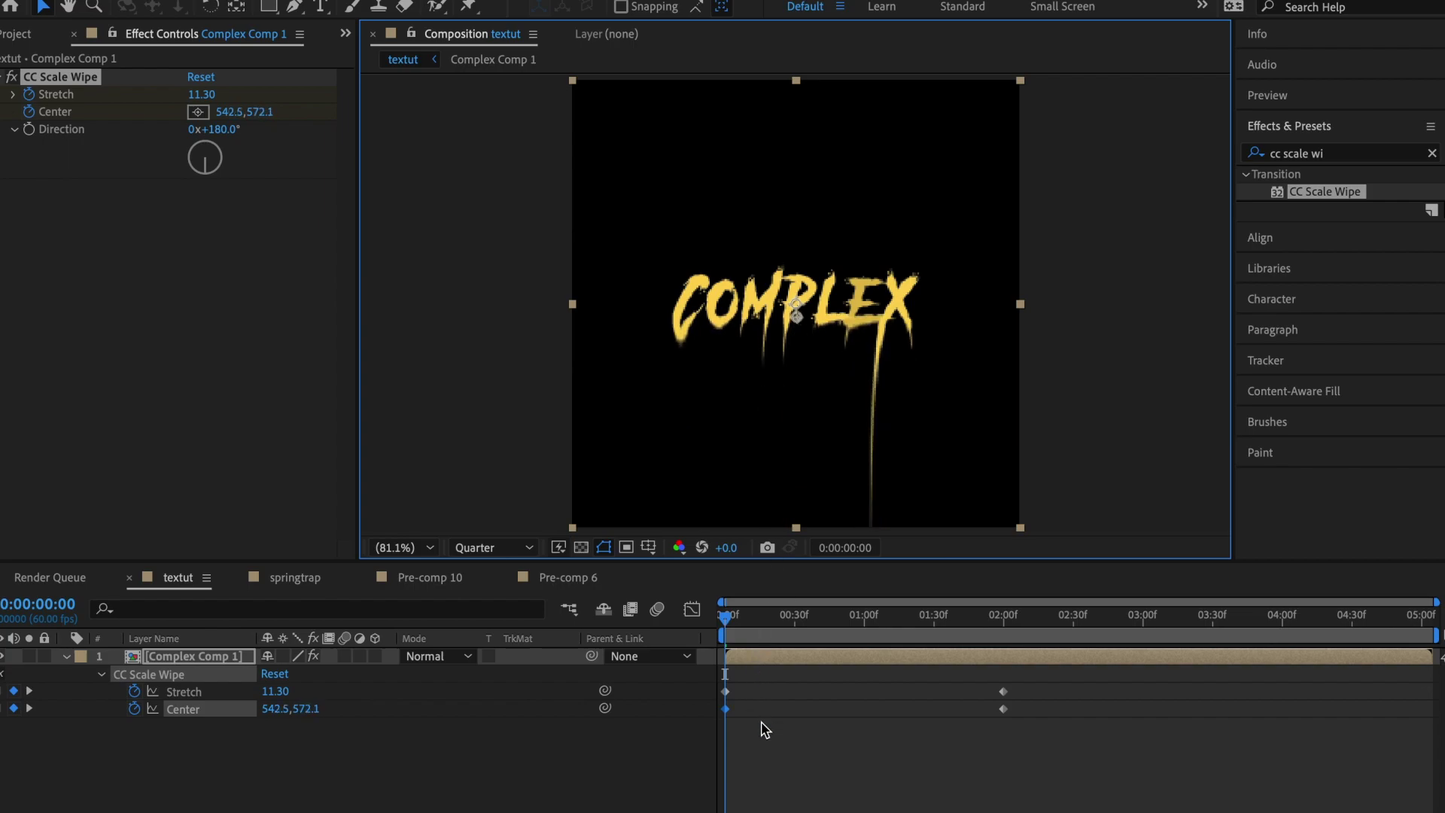
{"action": "left_click", "coordinate": [765, 728]}
{"action": "left_click", "coordinate": [275, 691]}
{"action": "type", "text": "1.30"}
{"action": "key", "text": "Return"}
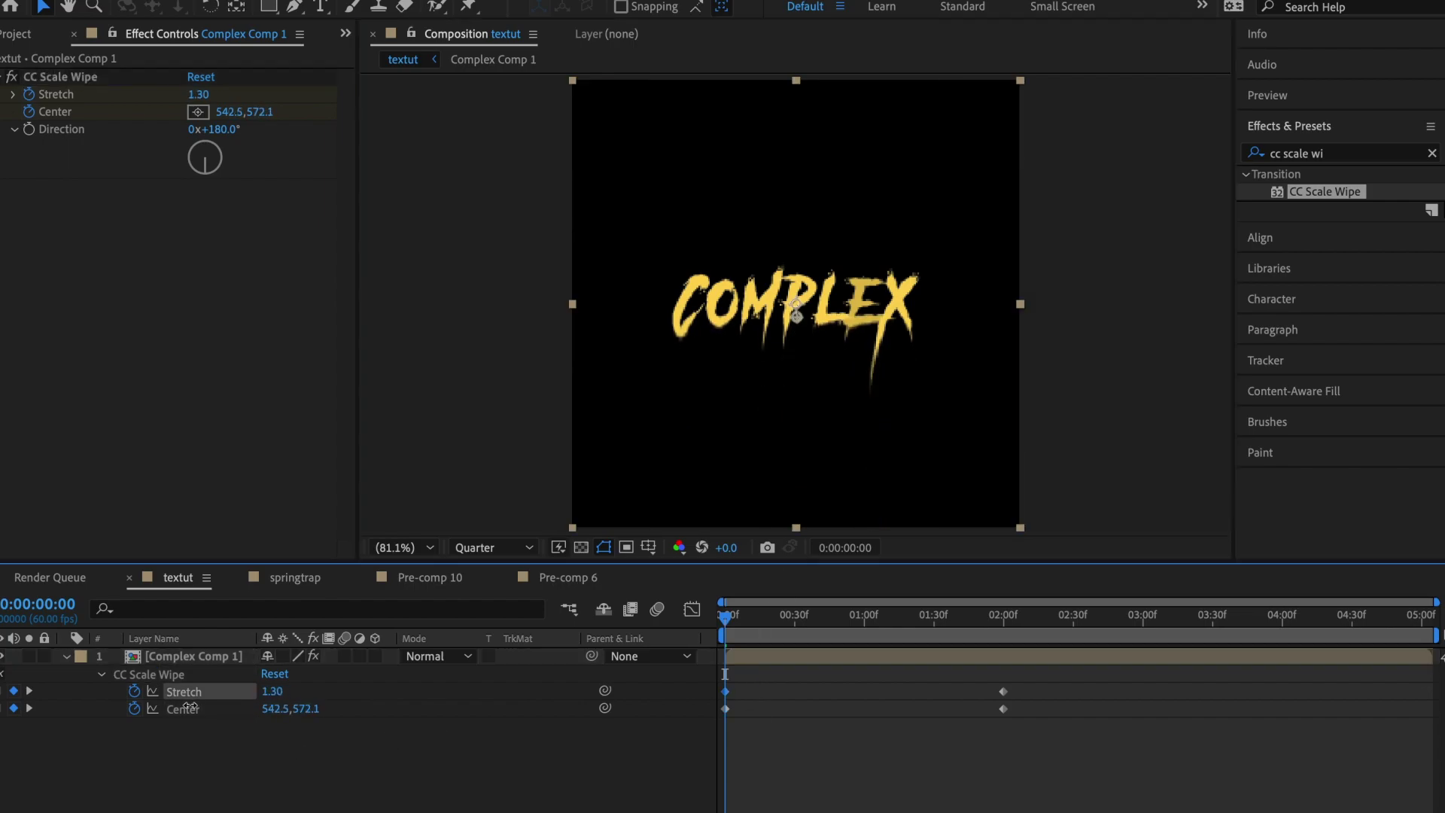
{"action": "left_click_drag", "start_coordinate": [188, 705], "coordinate": [185, 707]}
- Preview the melt and lower the wipe centre at the 2-second keyframe
{"action": "key", "text": "space"}
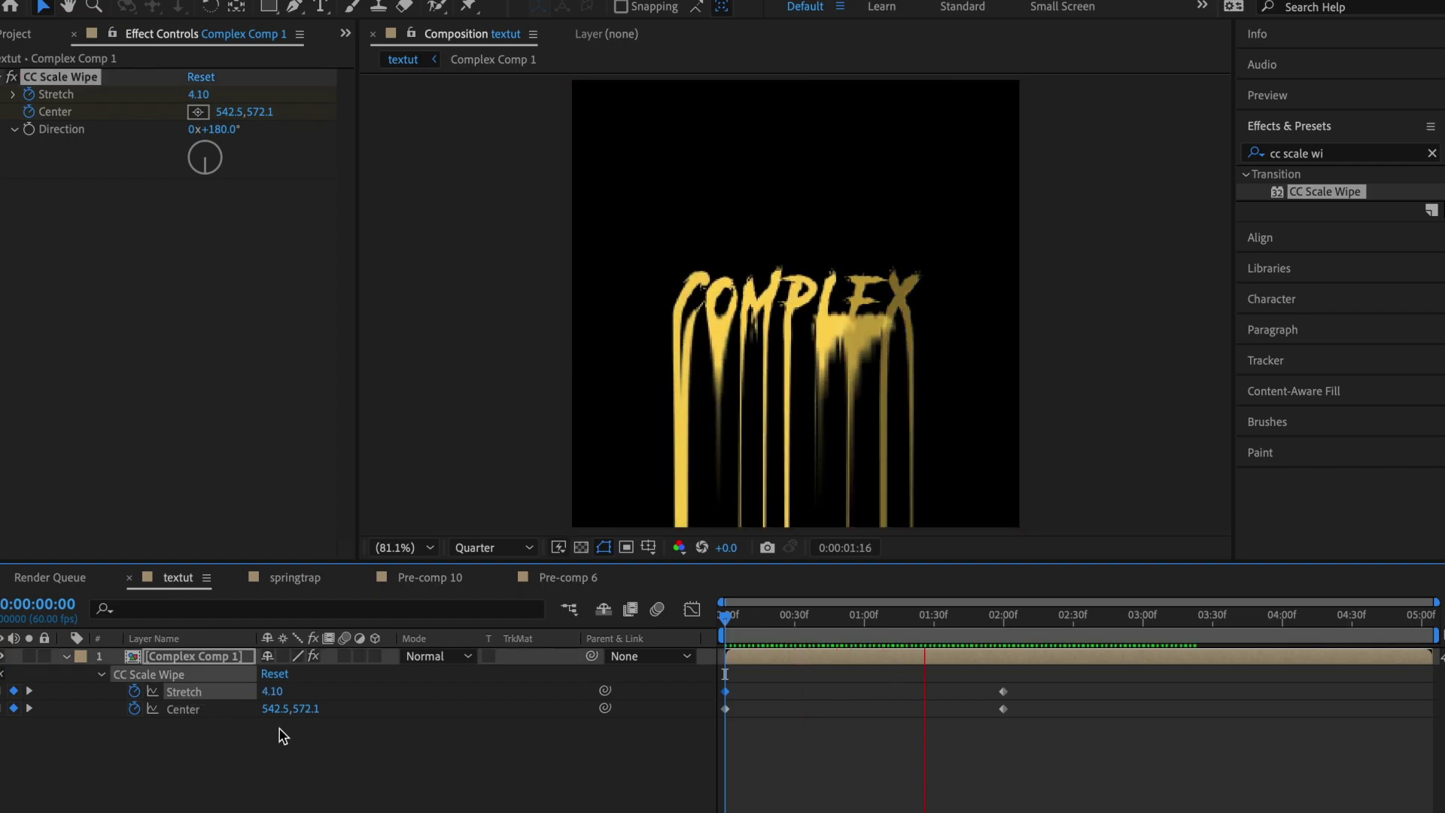
{"action": "left_click", "coordinate": [1004, 631]}
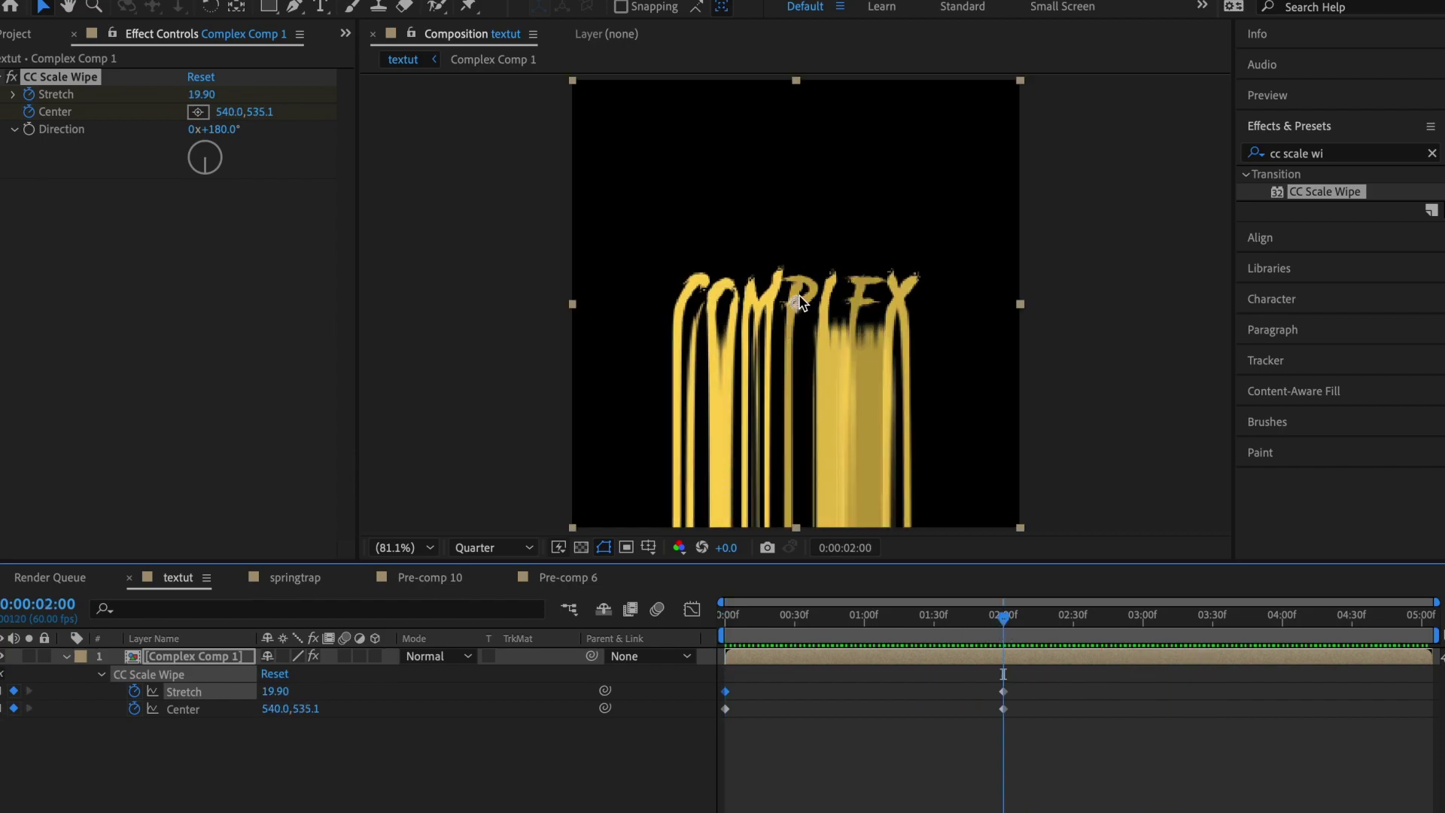
{"action": "left_click_drag", "start_coordinate": [795, 300], "coordinate": [796, 308]}
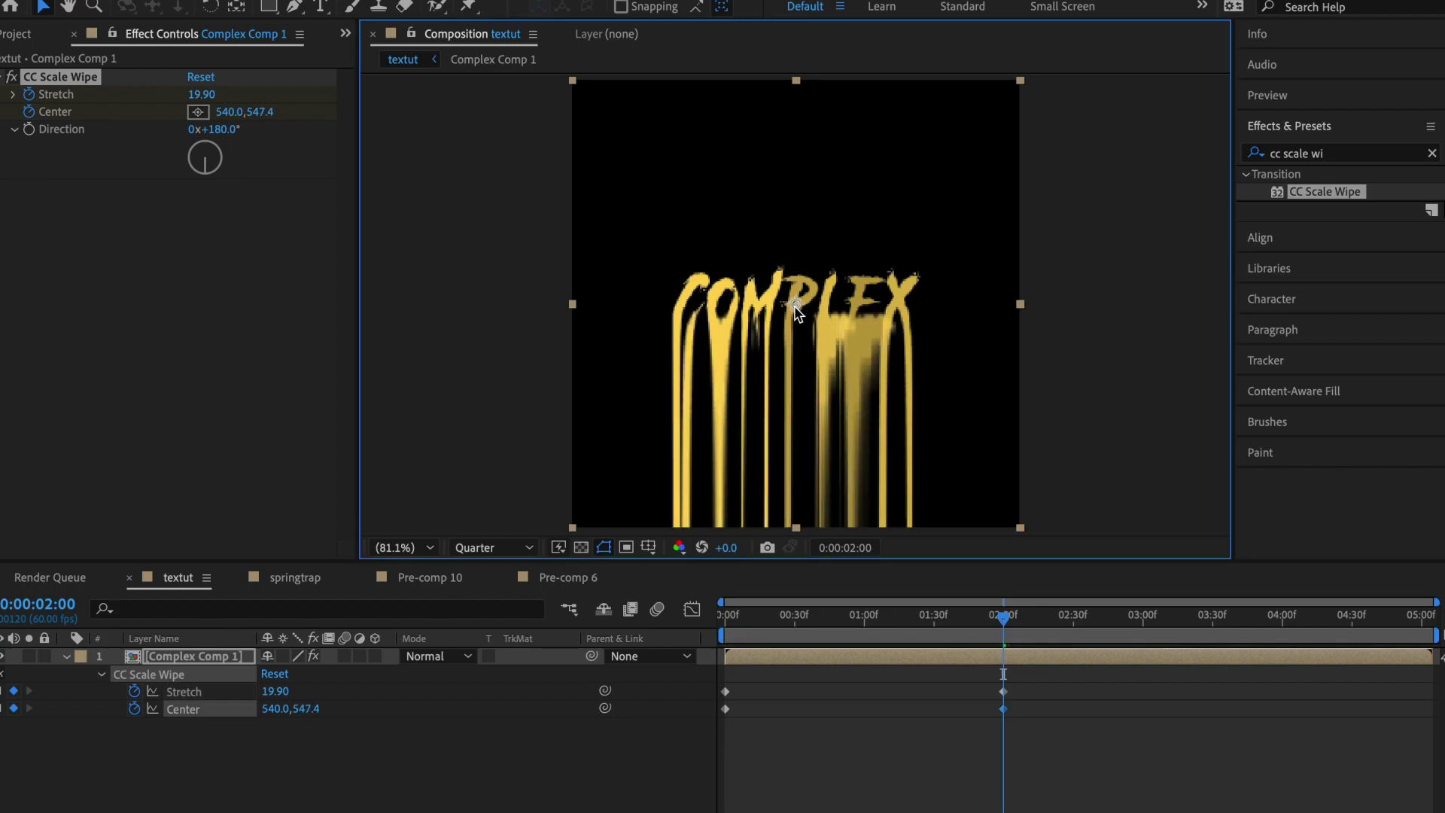
{"action": "left_click", "coordinate": [941, 565]}
{"action": "key", "text": "Home"}
{"action": "key", "text": "space"}
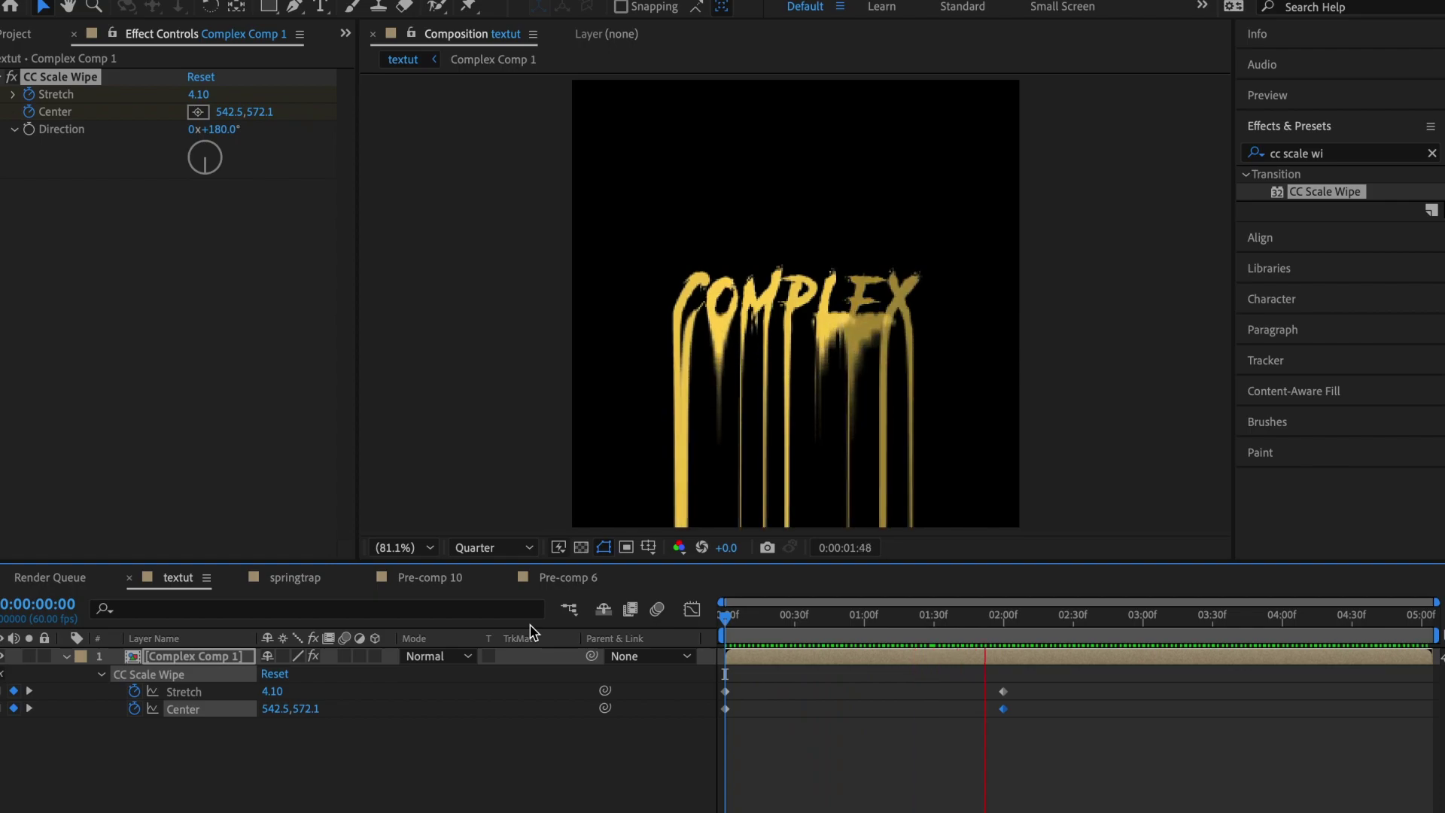
{"action": "left_click", "coordinate": [1005, 630]}
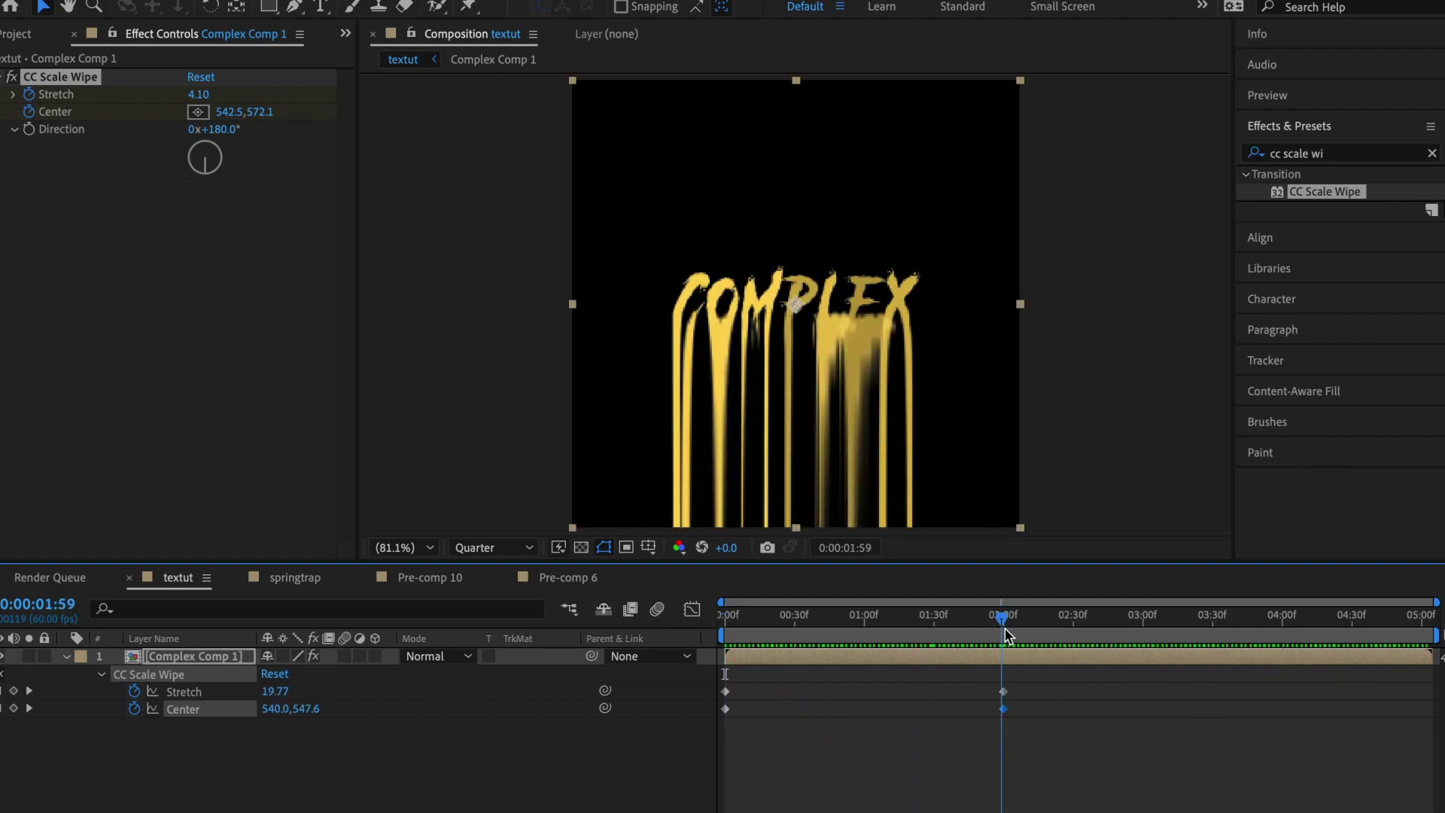
- Move the 2-second Stretch and Center keyframes to the layer's end and preview the slower melt
{"action": "left_click", "coordinate": [1357, 620]}
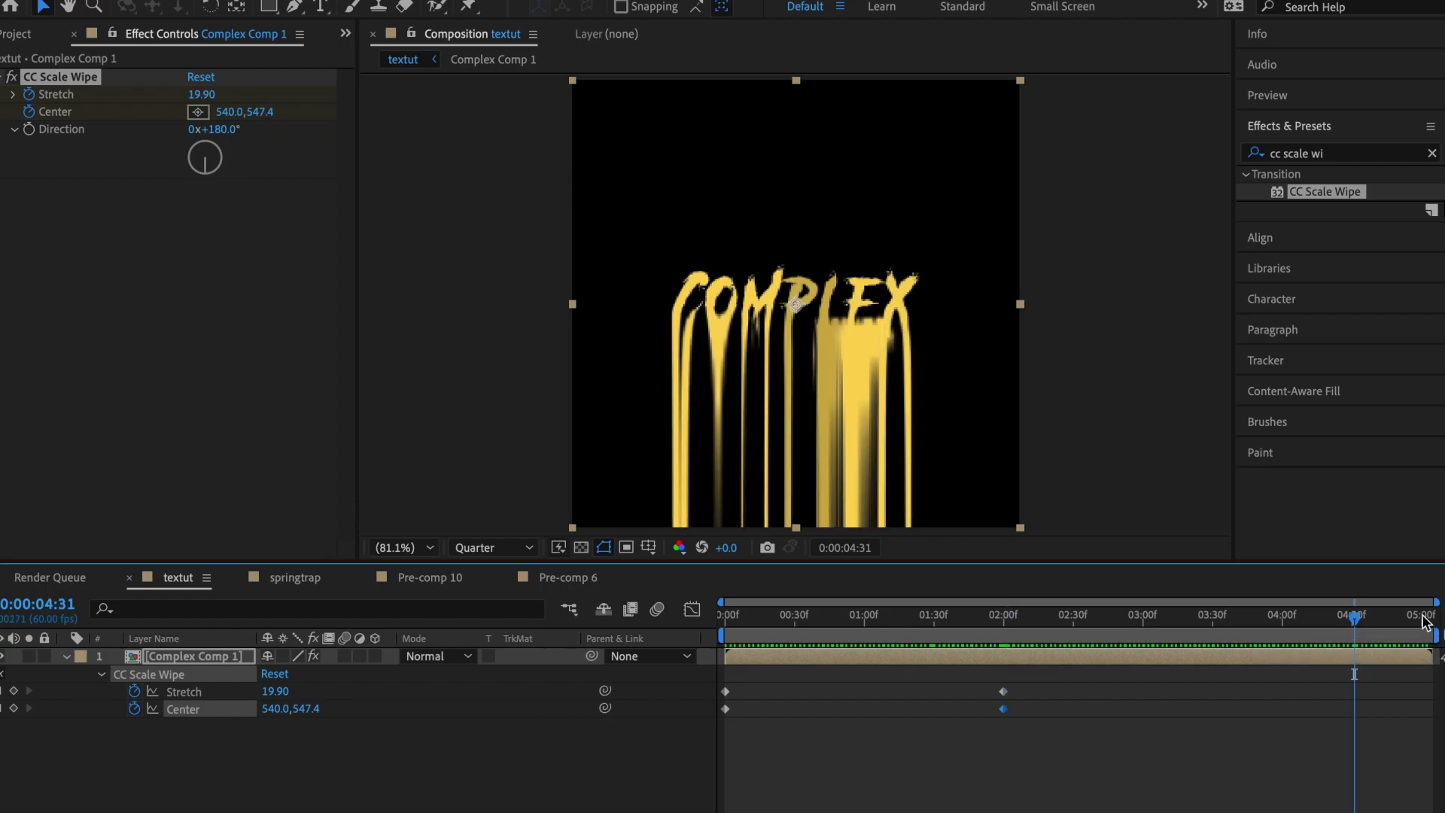
{"action": "left_click", "coordinate": [1424, 621]}
{"action": "left_click_drag", "start_coordinate": [1151, 749], "coordinate": [978, 681]}
{"action": "key", "text": "ctrl+x"}
{"action": "key", "text": "ctrl+v"}
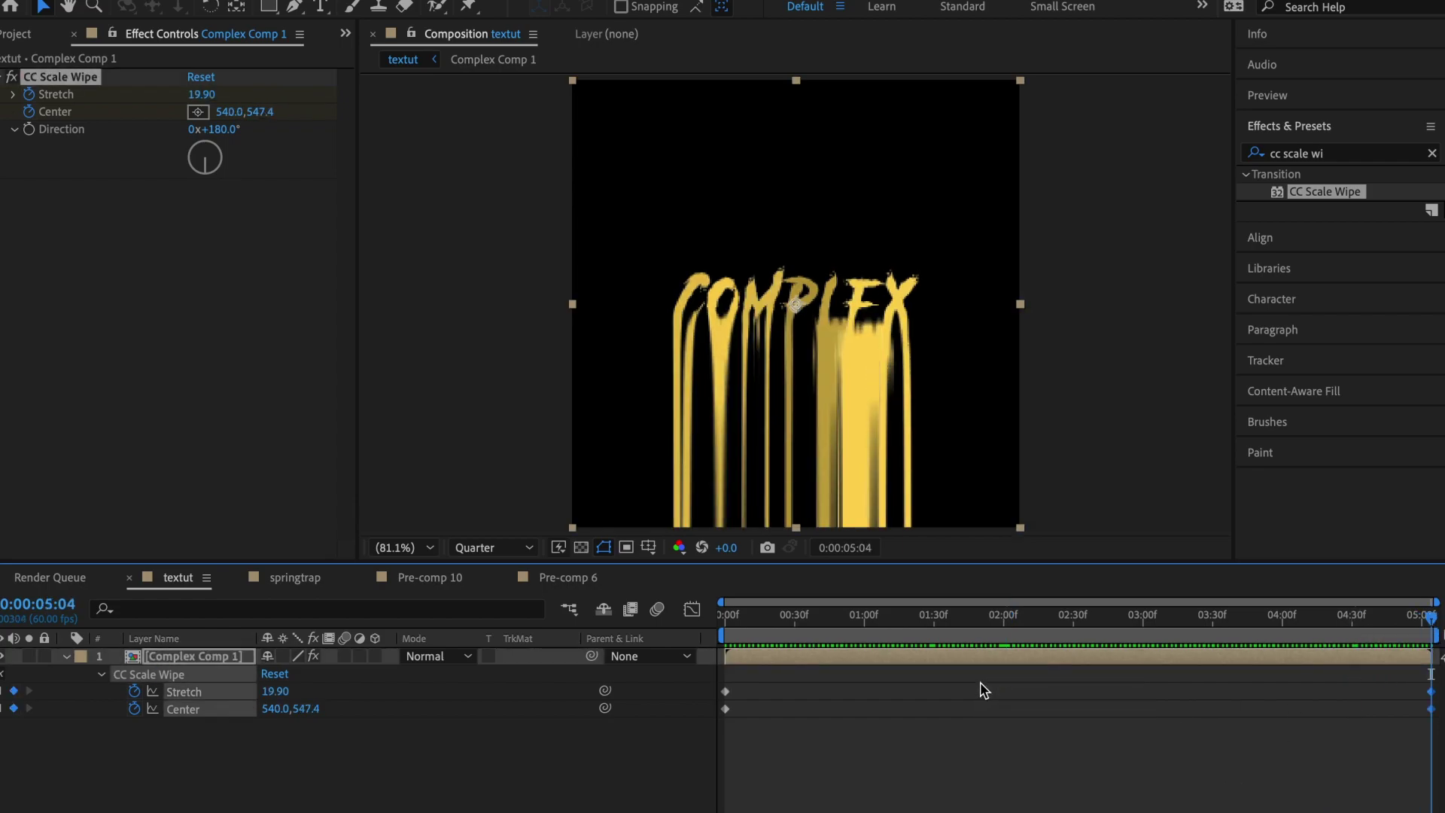
{"action": "left_click_drag", "start_coordinate": [995, 626], "coordinate": [638, 648]}
{"action": "key", "text": "space"}
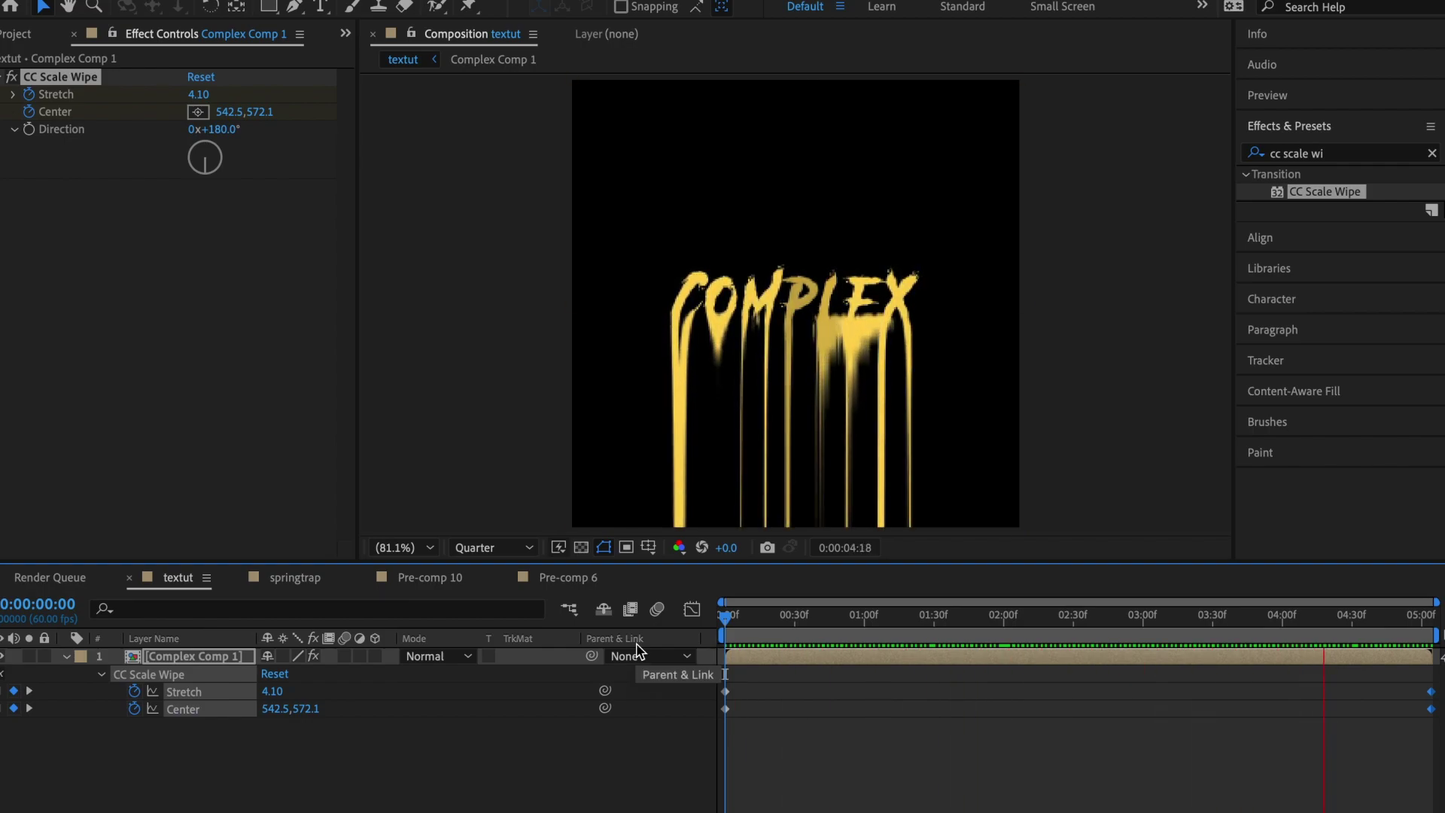
{"action": "key", "text": "space"}
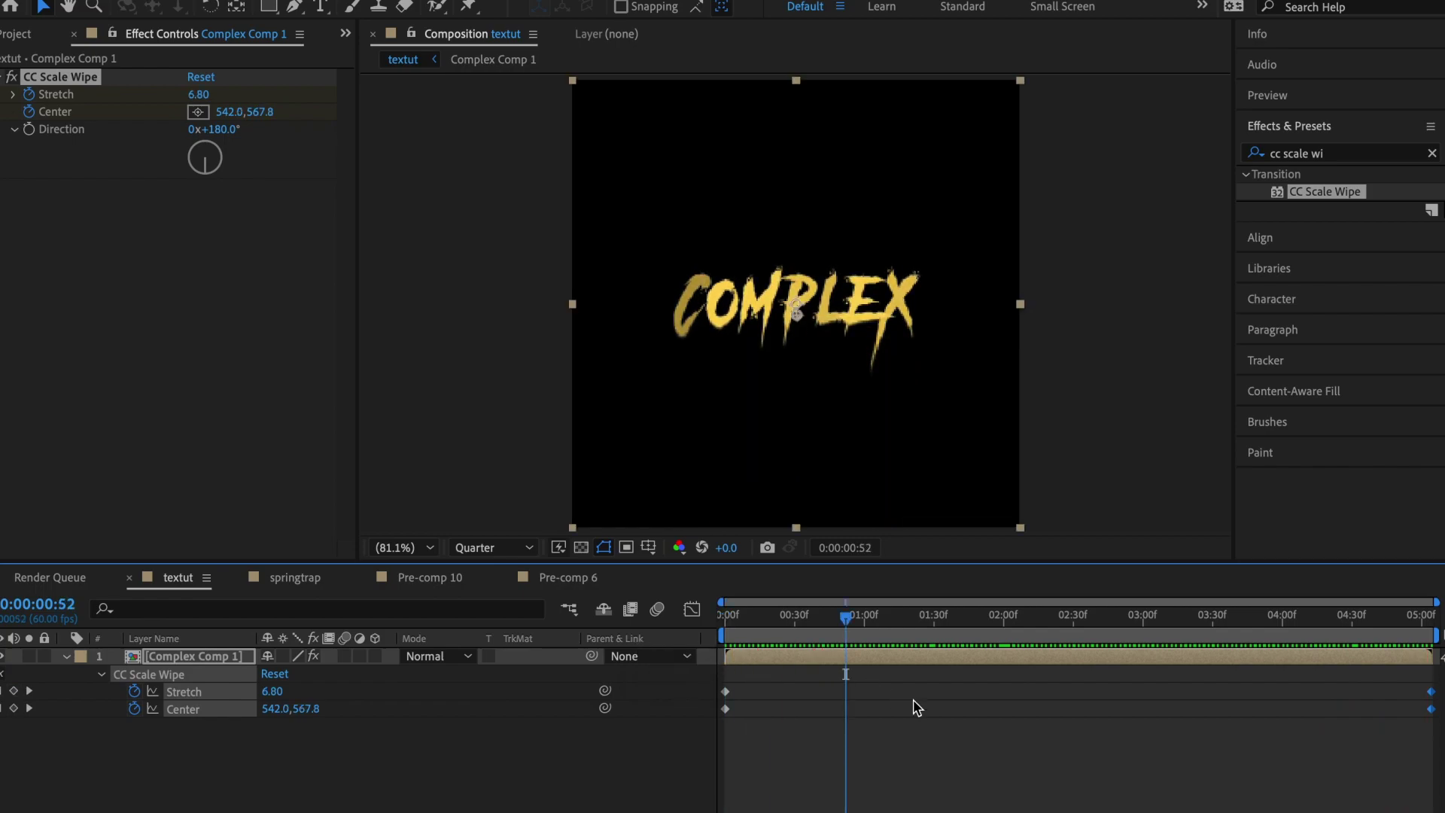
- Save the project and switch the viewer resolution to Full
{"action": "left_click", "coordinate": [939, 686]}
{"action": "key", "text": "t"}
{"action": "left_click_drag", "start_coordinate": [936, 618], "coordinate": [1010, 625]}
{"action": "key", "text": "super+s"}
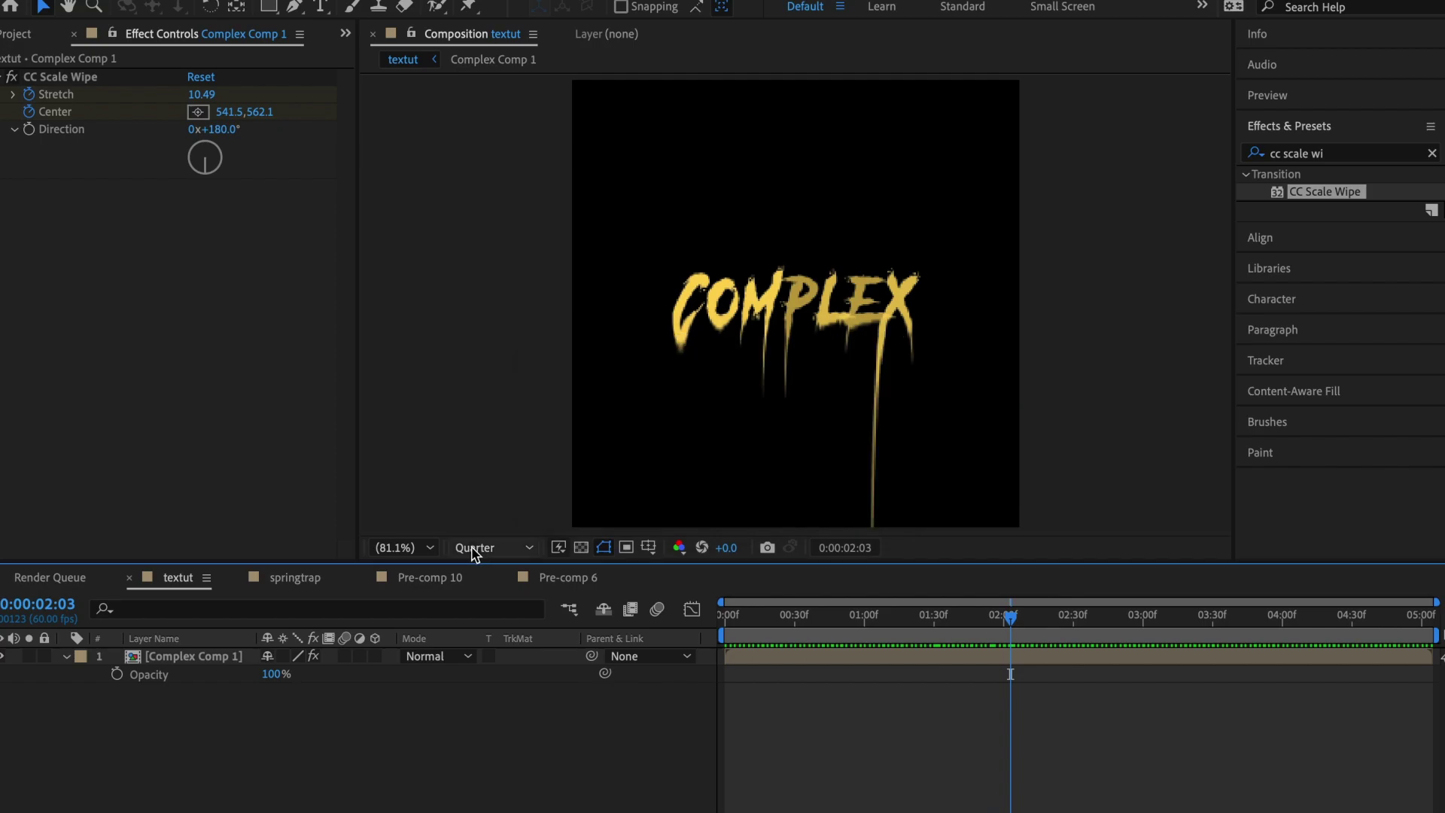
{"action": "left_click", "coordinate": [474, 547]}
{"action": "left_click", "coordinate": [478, 594]}
{"action": "left_click", "coordinate": [1009, 775]}
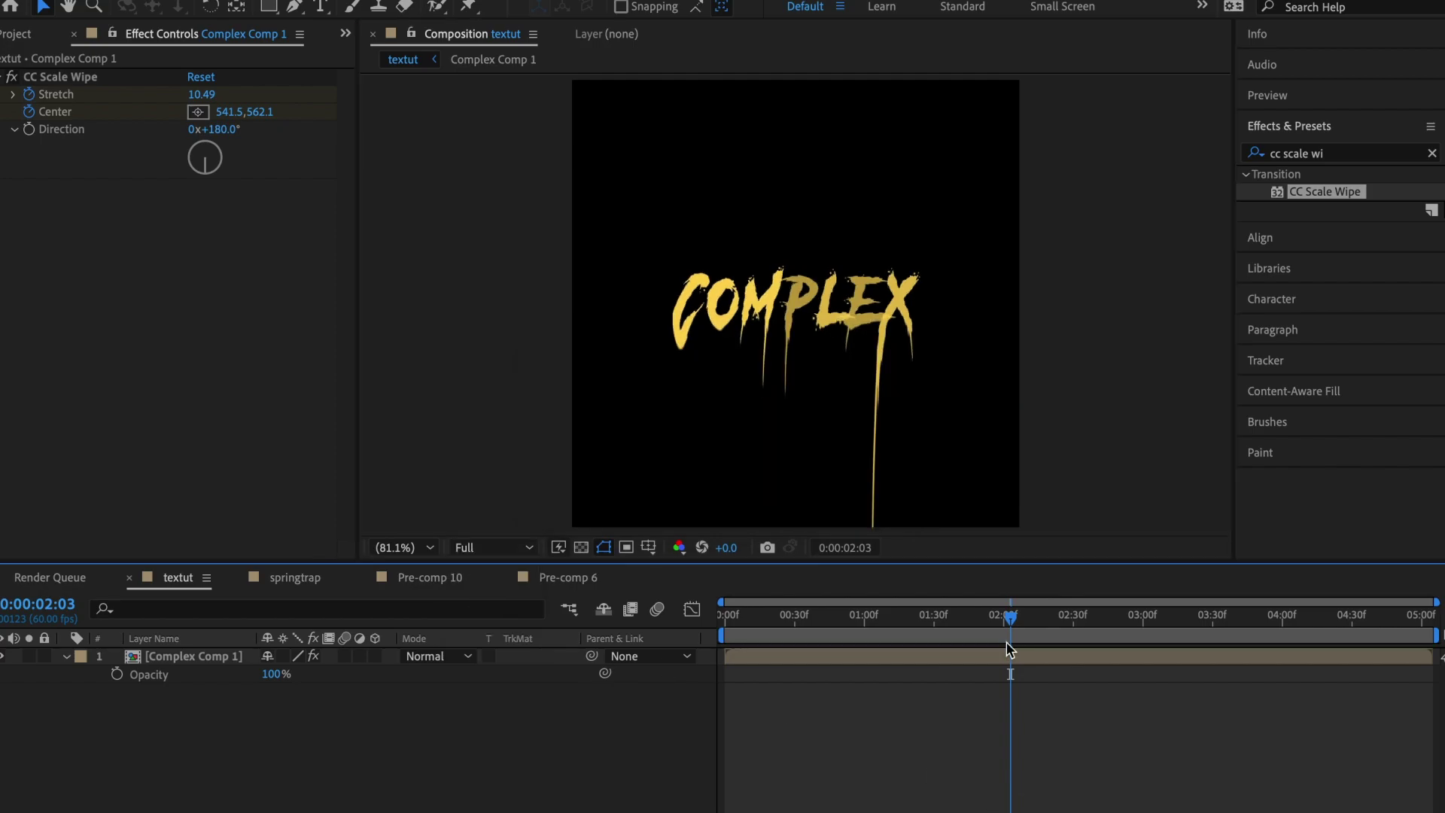
- Duplicate the Complex Comp 1 layer and apply S_CloudsPsyko to the copy
{"action": "left_click", "coordinate": [1008, 656]}
{"action": "key", "text": "super+d"}
{"action": "left_click", "coordinate": [1341, 150]}
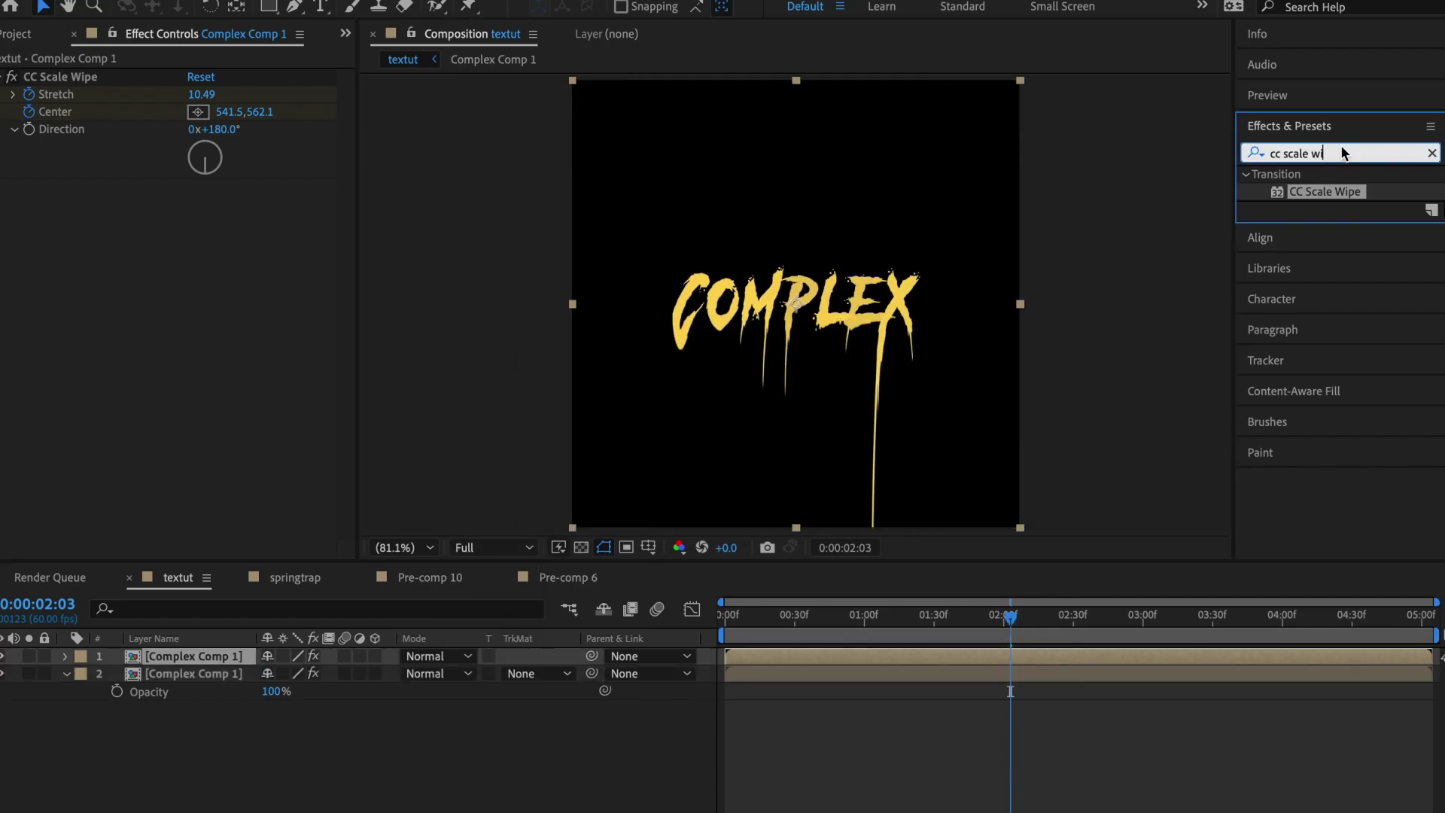
{"action": "type", "text": "s_cloudsps"}
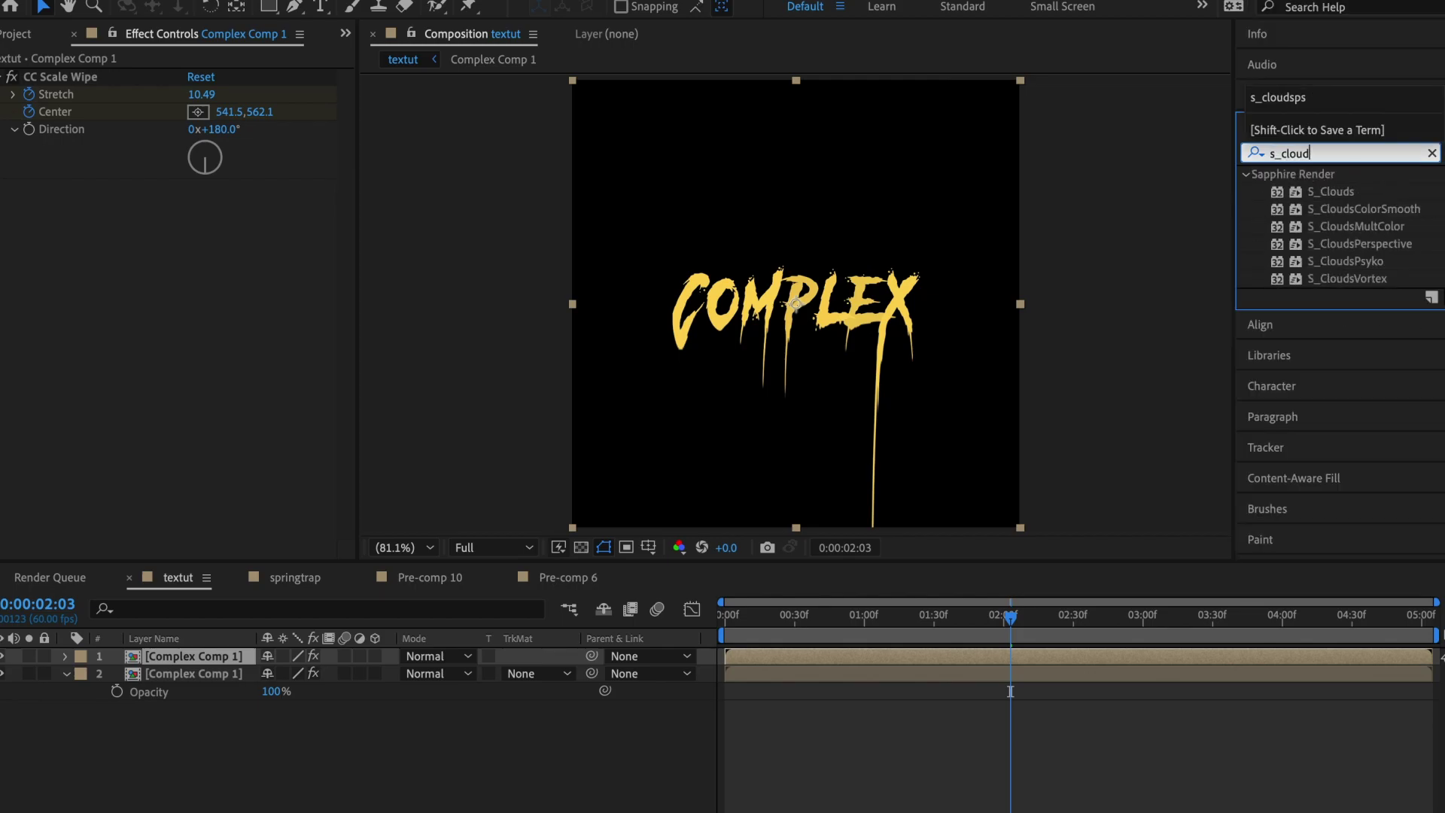
{"action": "double_click", "coordinate": [1339, 191]}
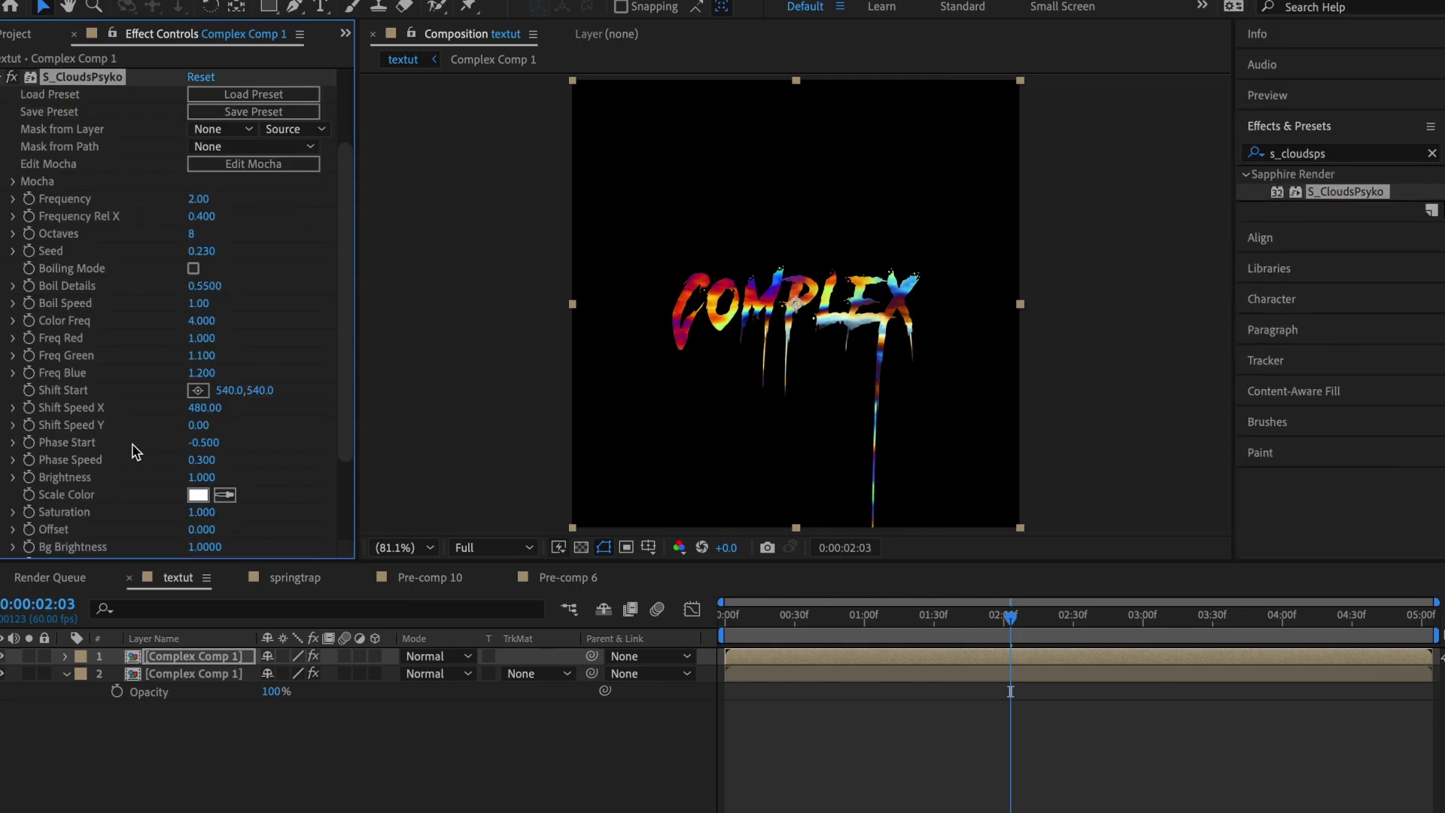
- Set the S_CloudsPsyko Combine mode to Mult and Saturation to 0
{"action": "scroll", "coordinate": [136, 451], "scroll_direction": "down", "scroll_amount": 5}
{"action": "left_click", "coordinate": [307, 446]}
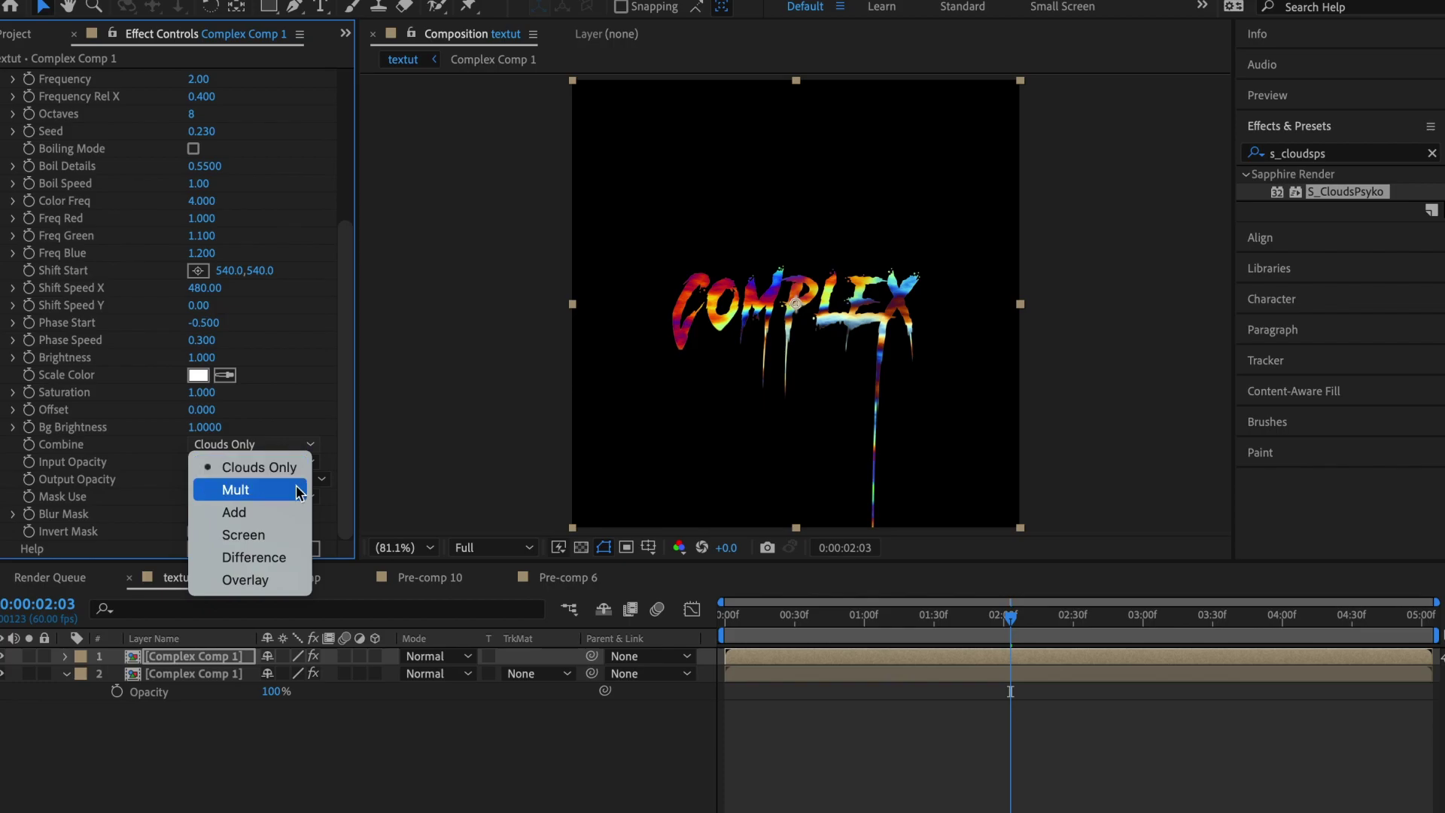
{"action": "left_click", "coordinate": [293, 489]}
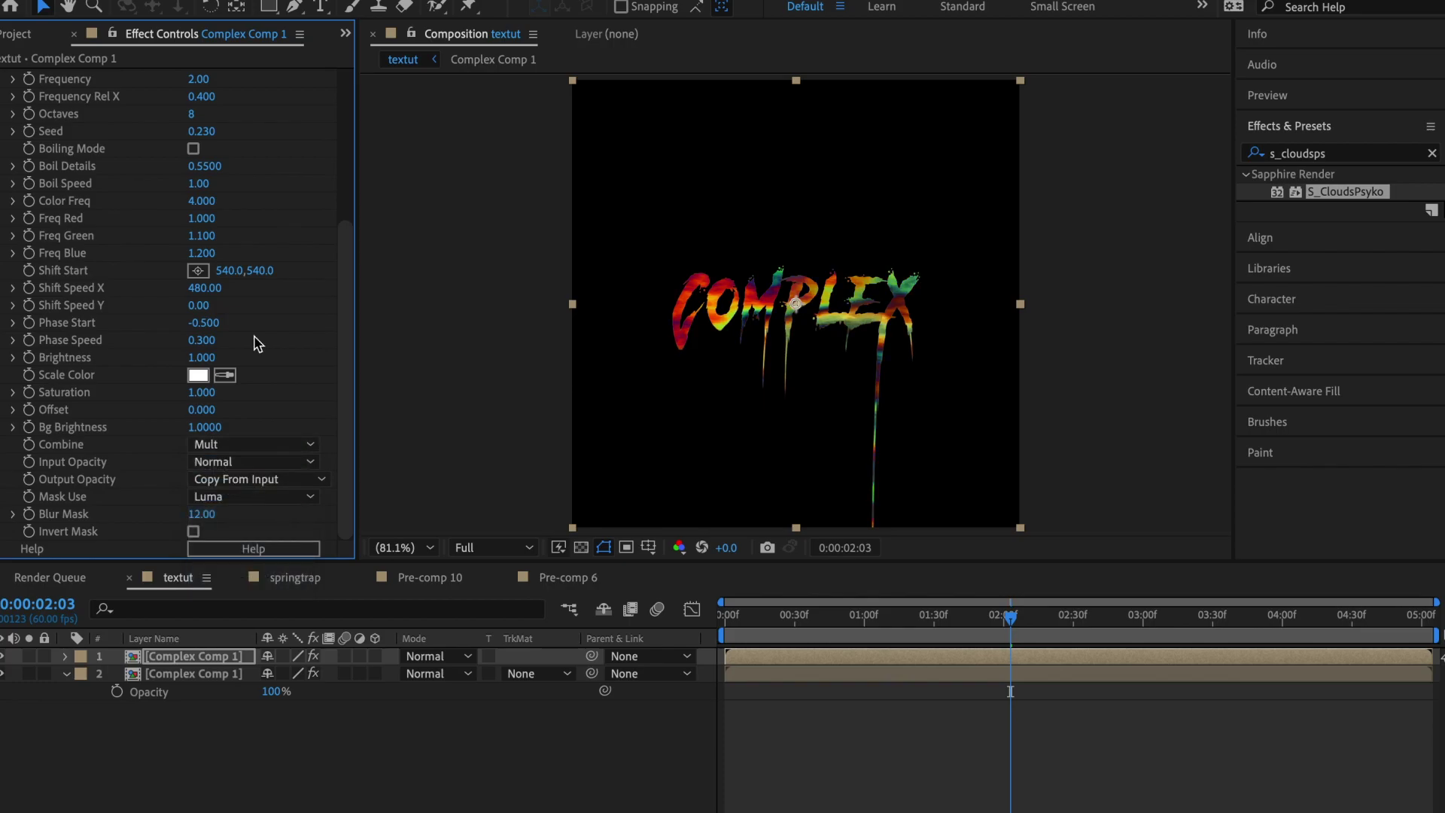
{"action": "scroll", "coordinate": [240, 369], "scroll_direction": "up", "scroll_amount": 1}
{"action": "left_click", "coordinate": [206, 414]}
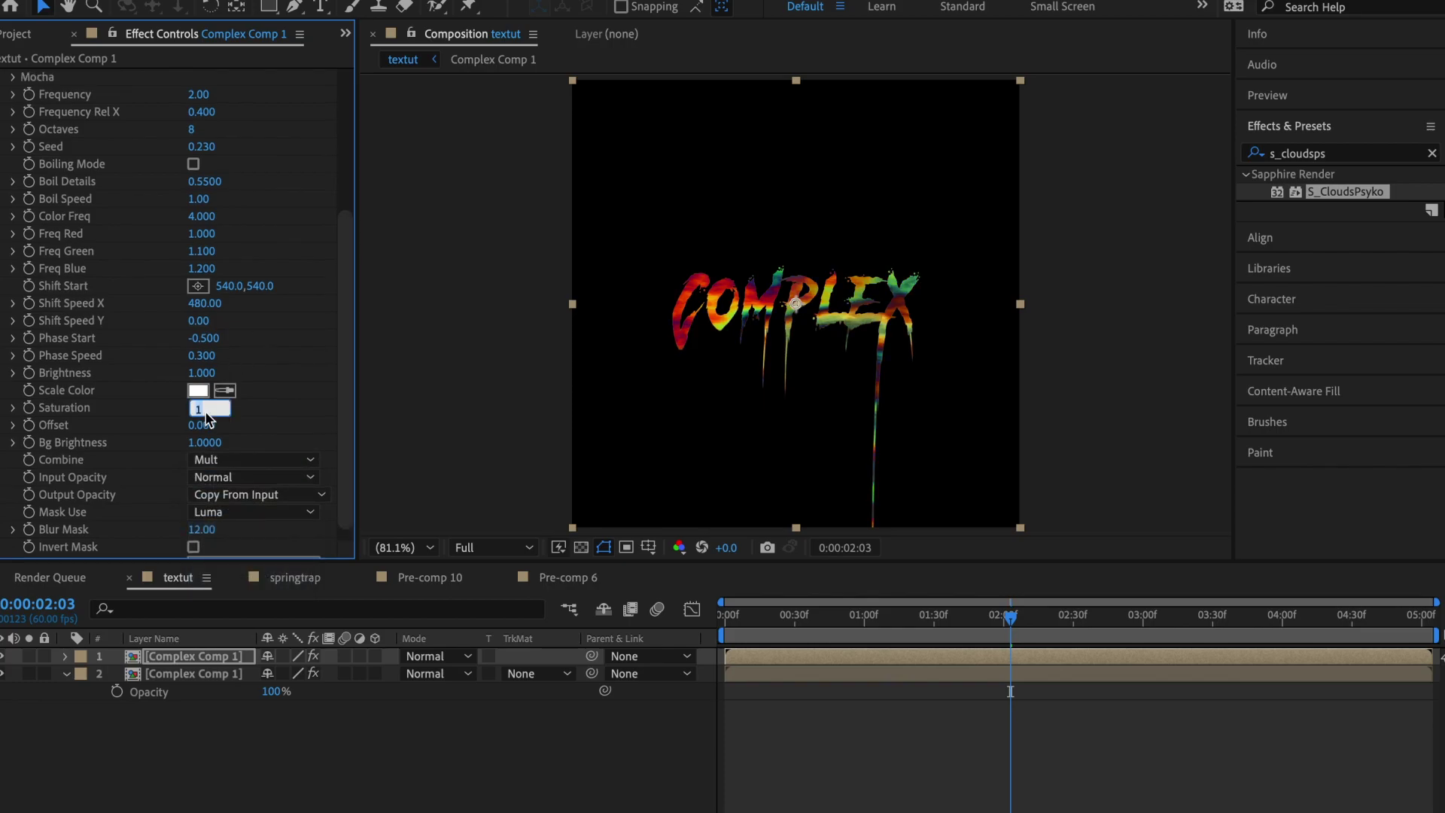
{"action": "key", "text": "Return"}
{"action": "scroll", "coordinate": [186, 316], "scroll_direction": "up", "scroll_amount": 10}
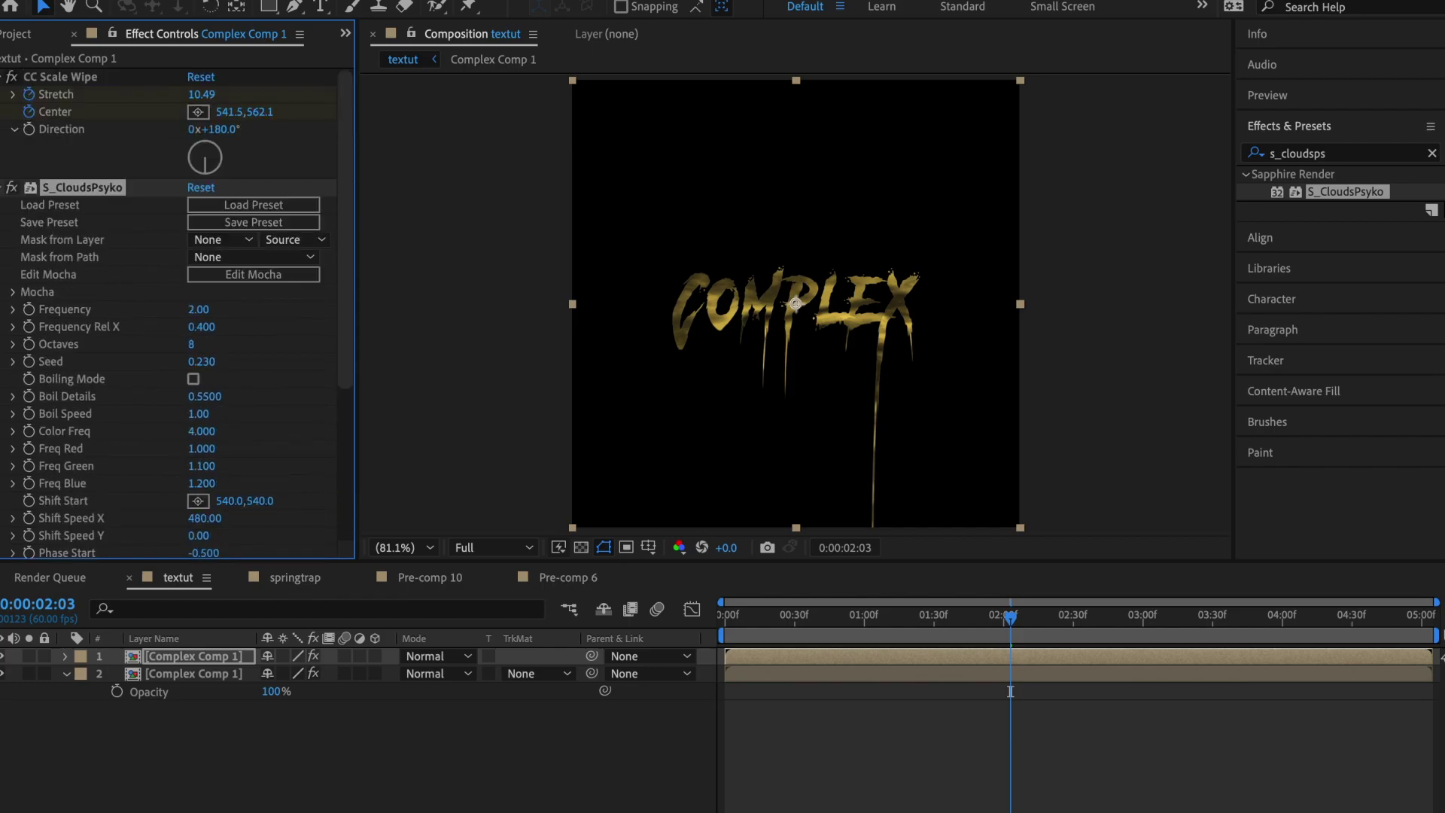
- Apply Deep Glow to the top Complex Comp 1 layer
{"action": "left_click", "coordinate": [1393, 154]}
{"action": "type", "text": "deep goow"}
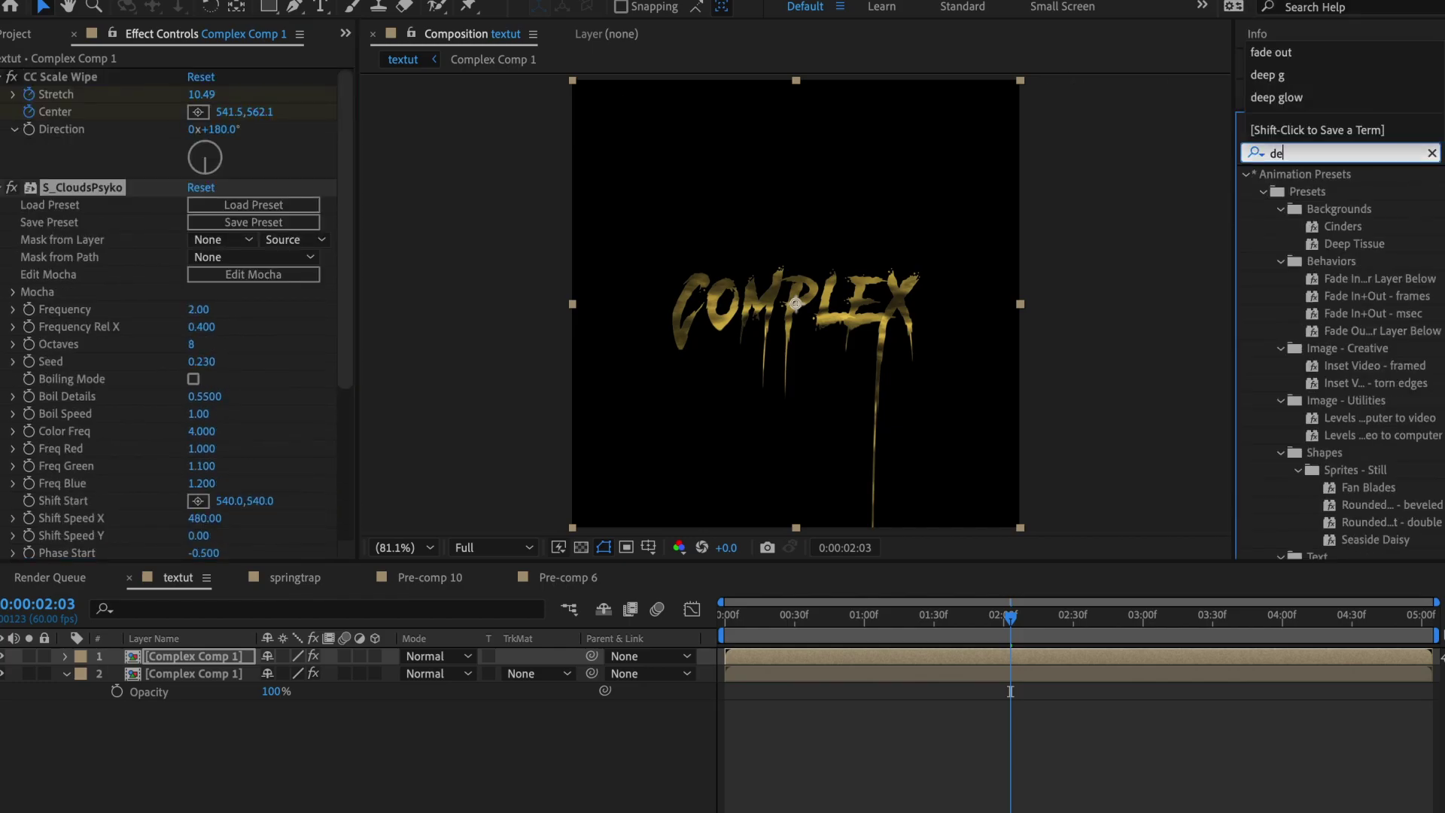
{"action": "key", "text": "BackSpace"}
{"action": "type", "text": "low"}
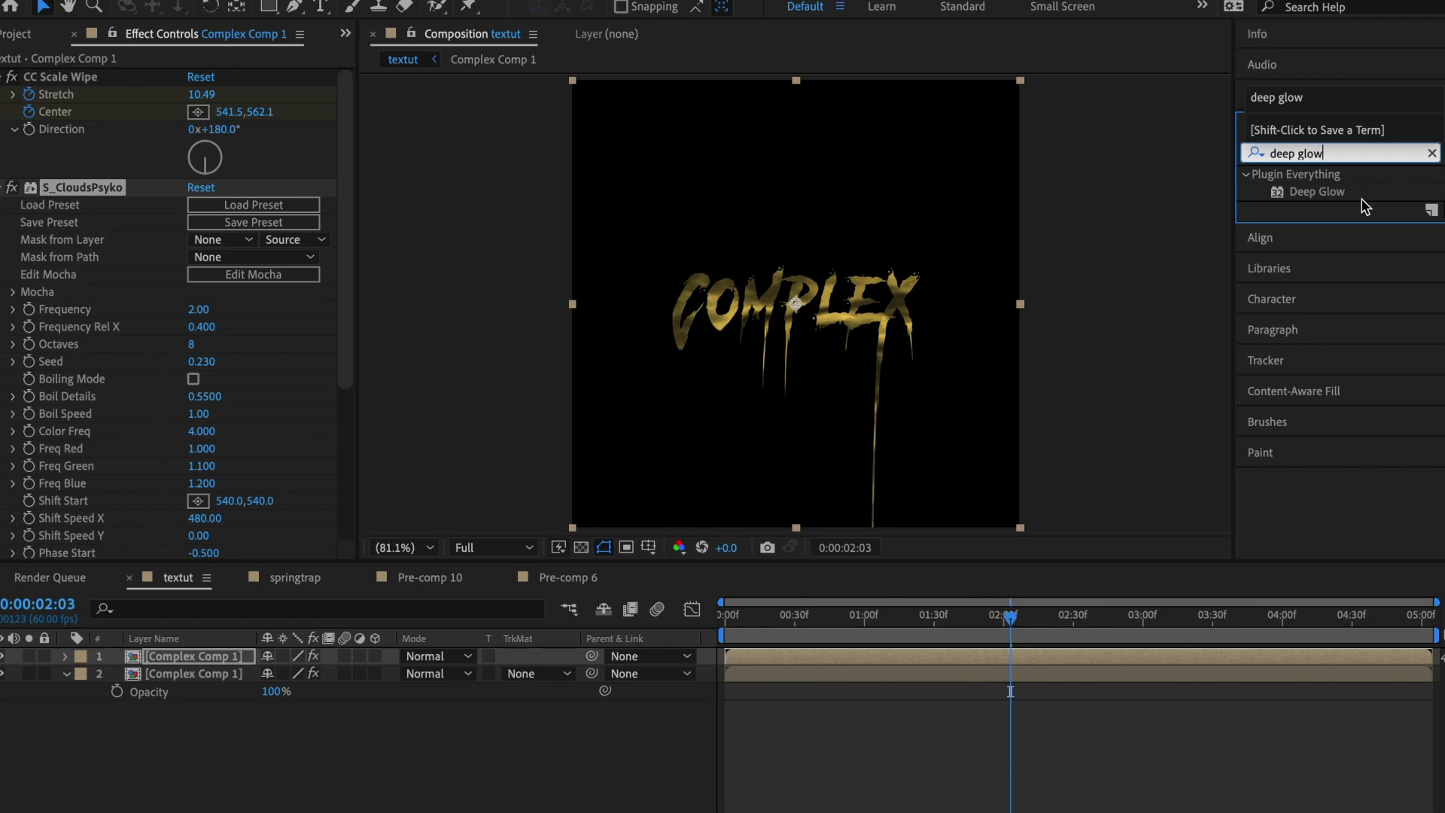
{"action": "double_click", "coordinate": [1344, 197]}
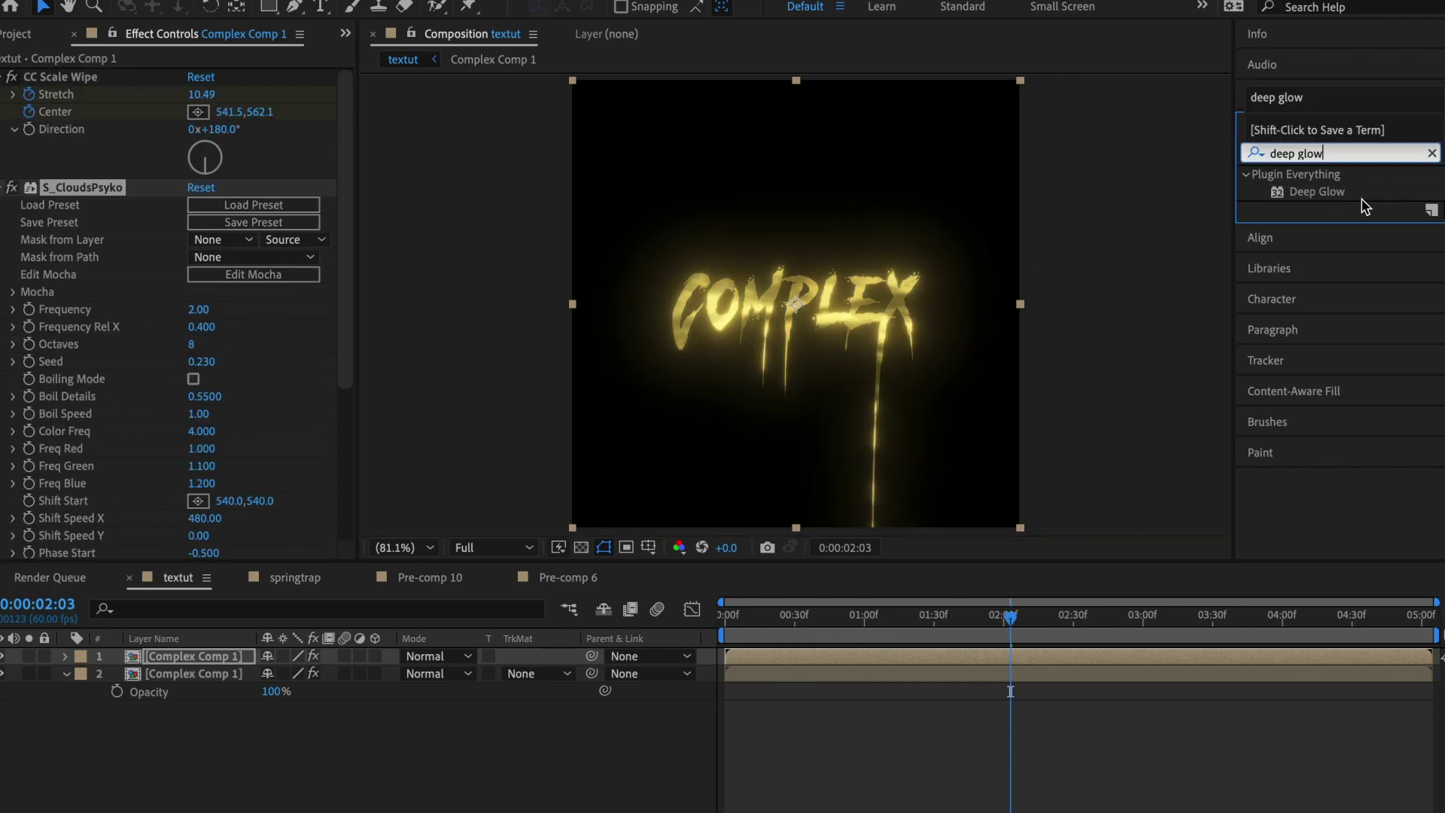
{"action": "double_click", "coordinate": [1324, 194]}
- Set the top layer's blend mode to Add and drop the preview resolution to Quarter
{"action": "left_click", "coordinate": [439, 655]}
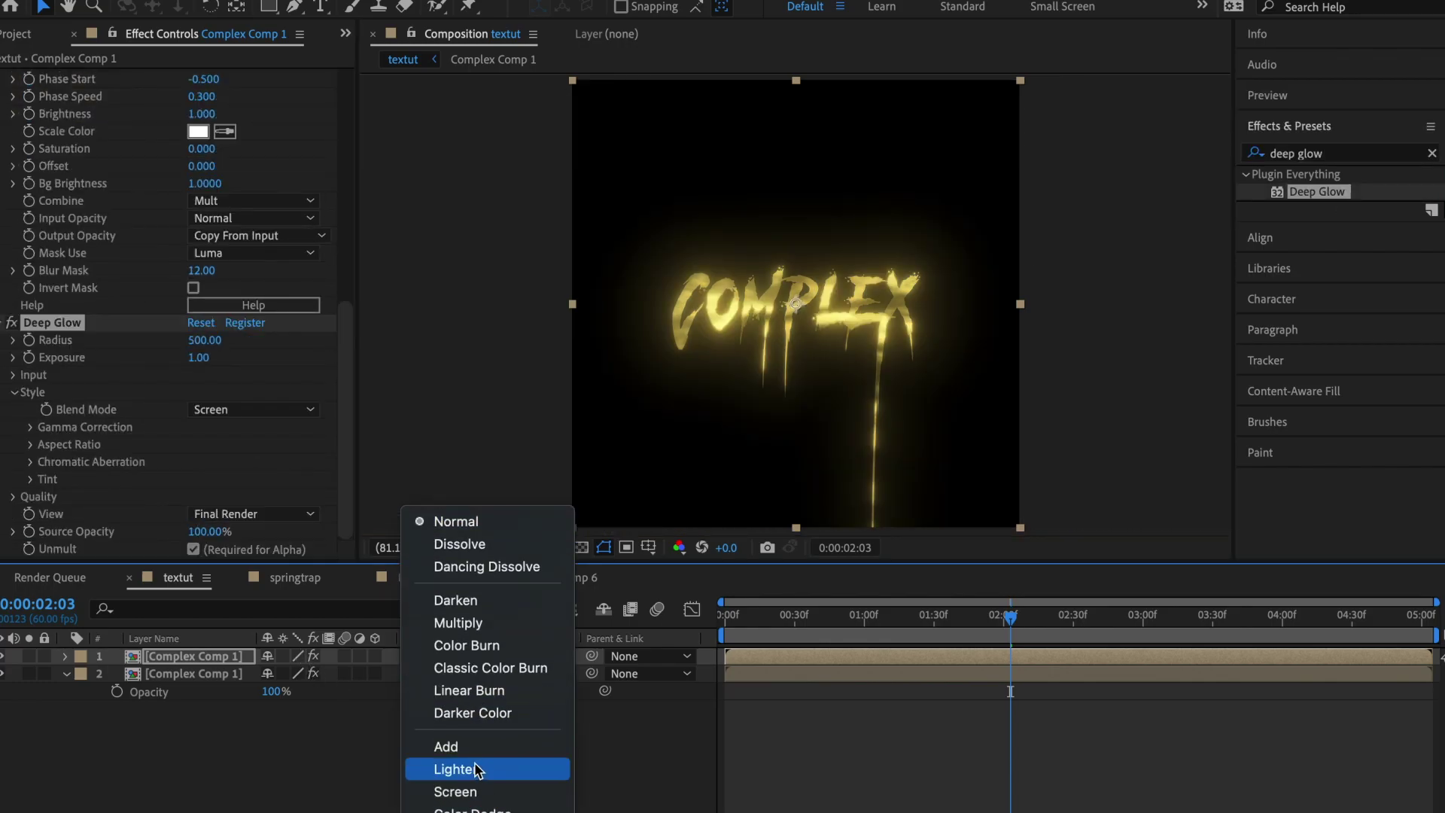
{"action": "left_click", "coordinate": [474, 746]}
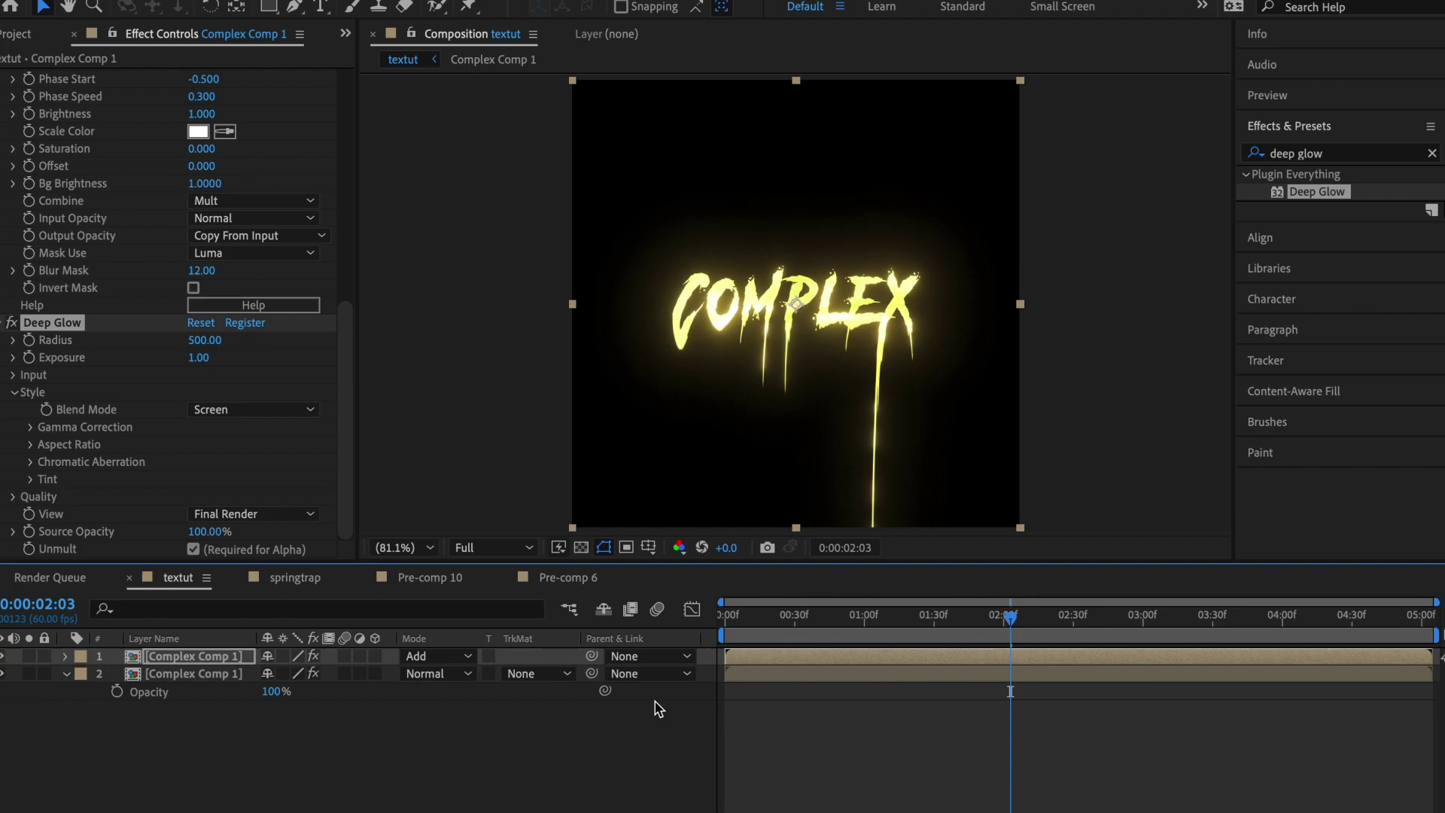
{"action": "left_click", "coordinate": [529, 543]}
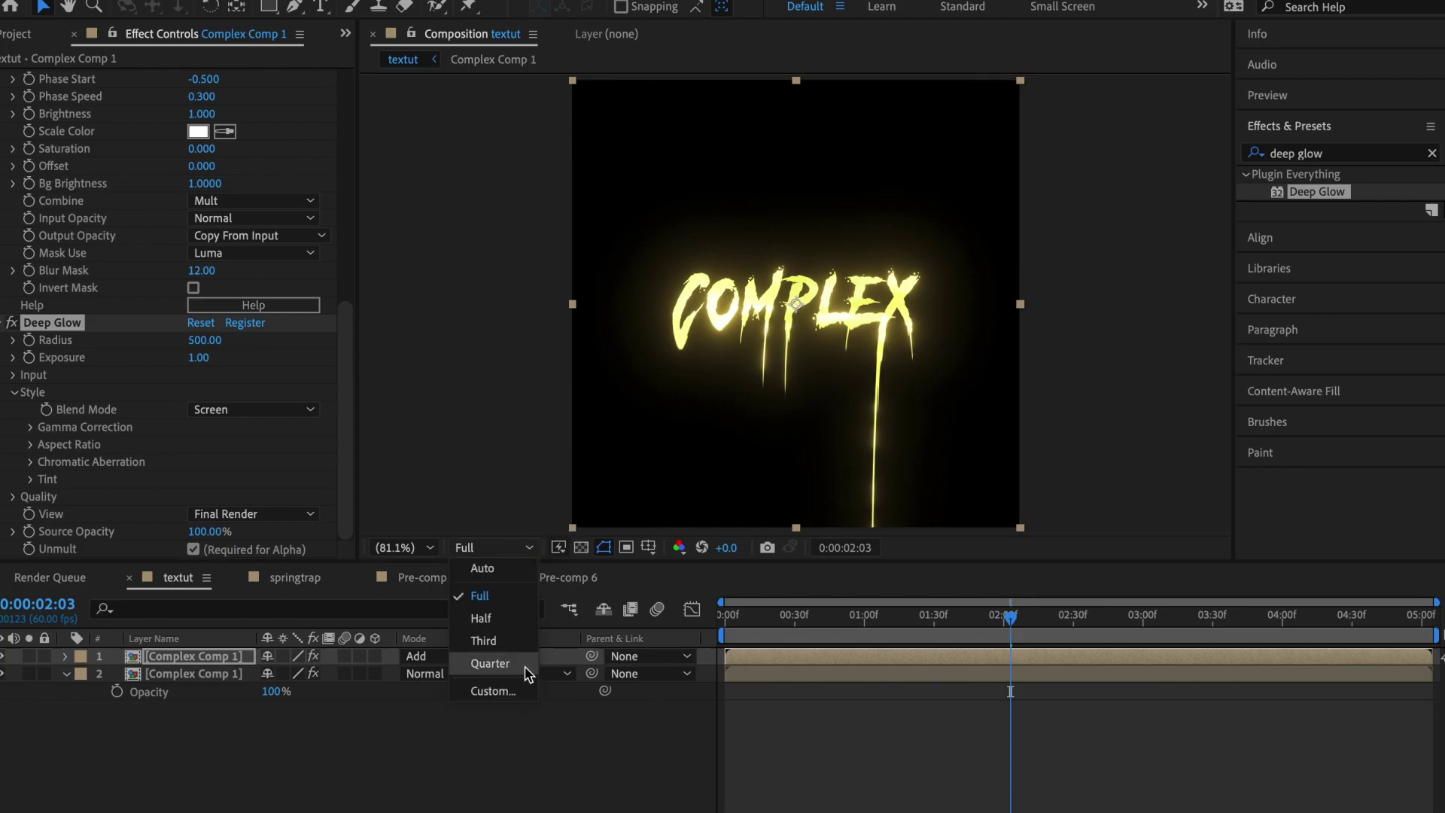
{"action": "left_click", "coordinate": [490, 663]}
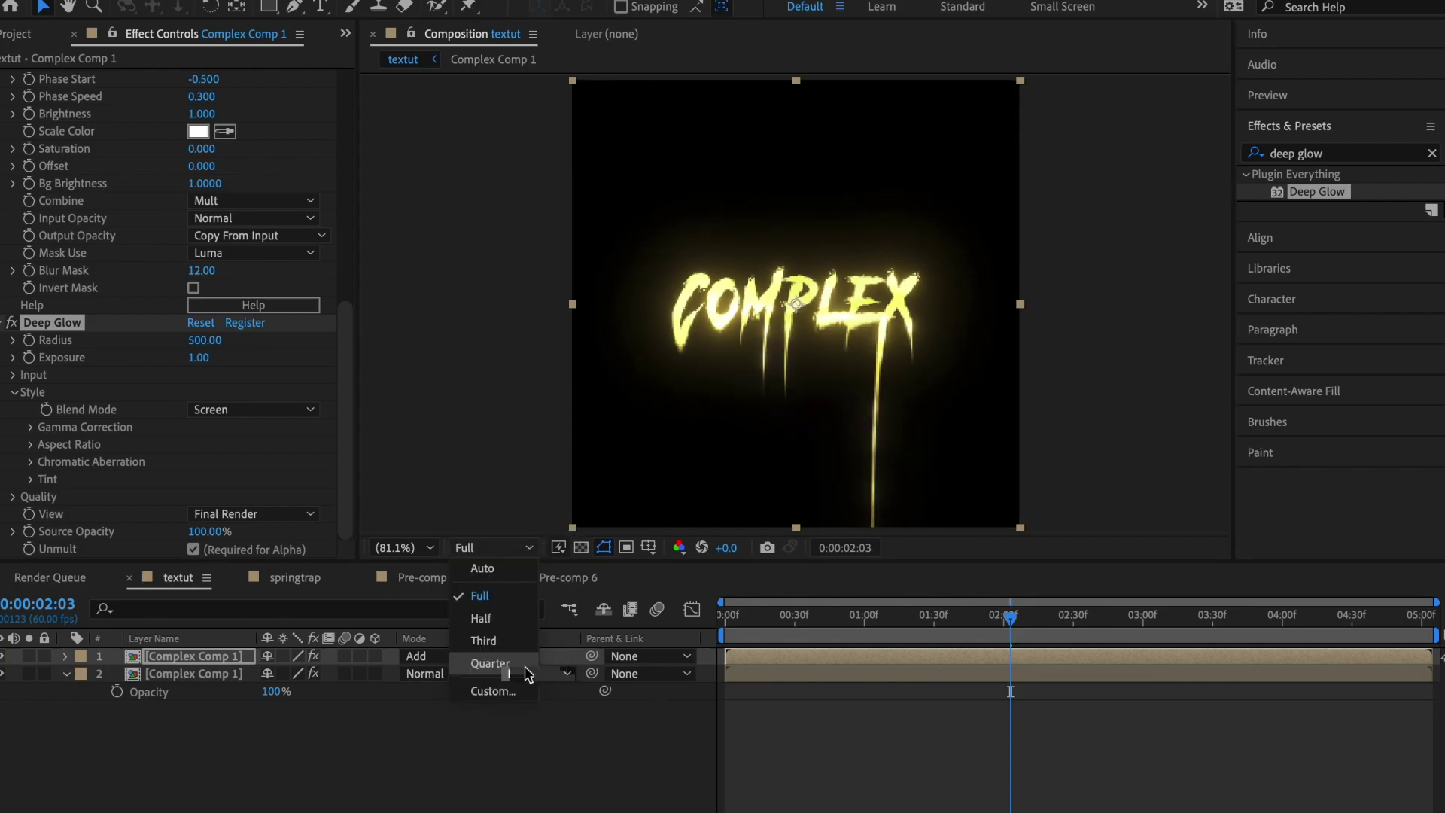
- Keep Quarter resolution and play the glowing COMPLEX melt from frame 0
{"action": "left_click", "coordinate": [489, 662]}
{"action": "key", "text": "Home"}
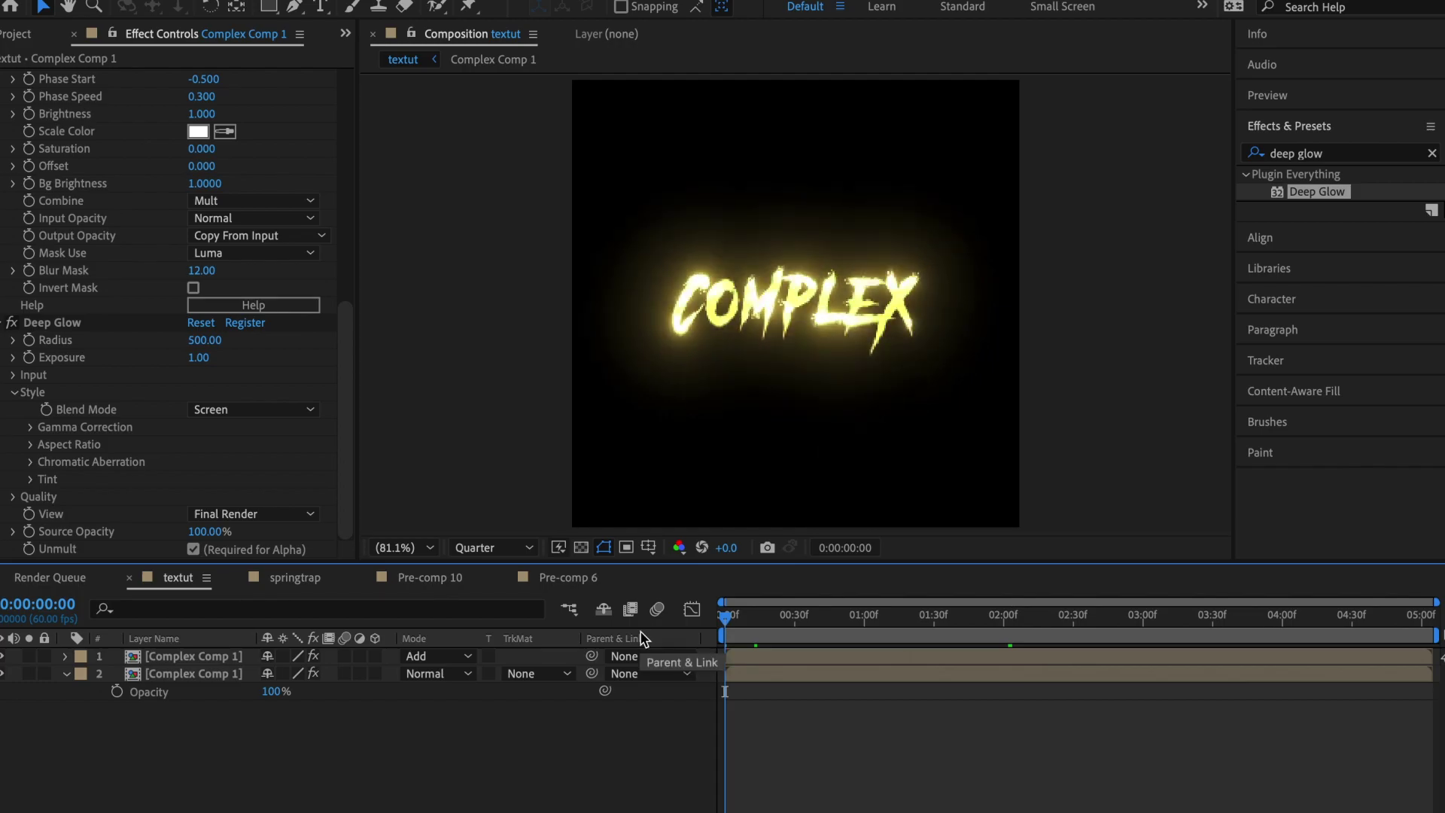
{"action": "key", "text": "space"}
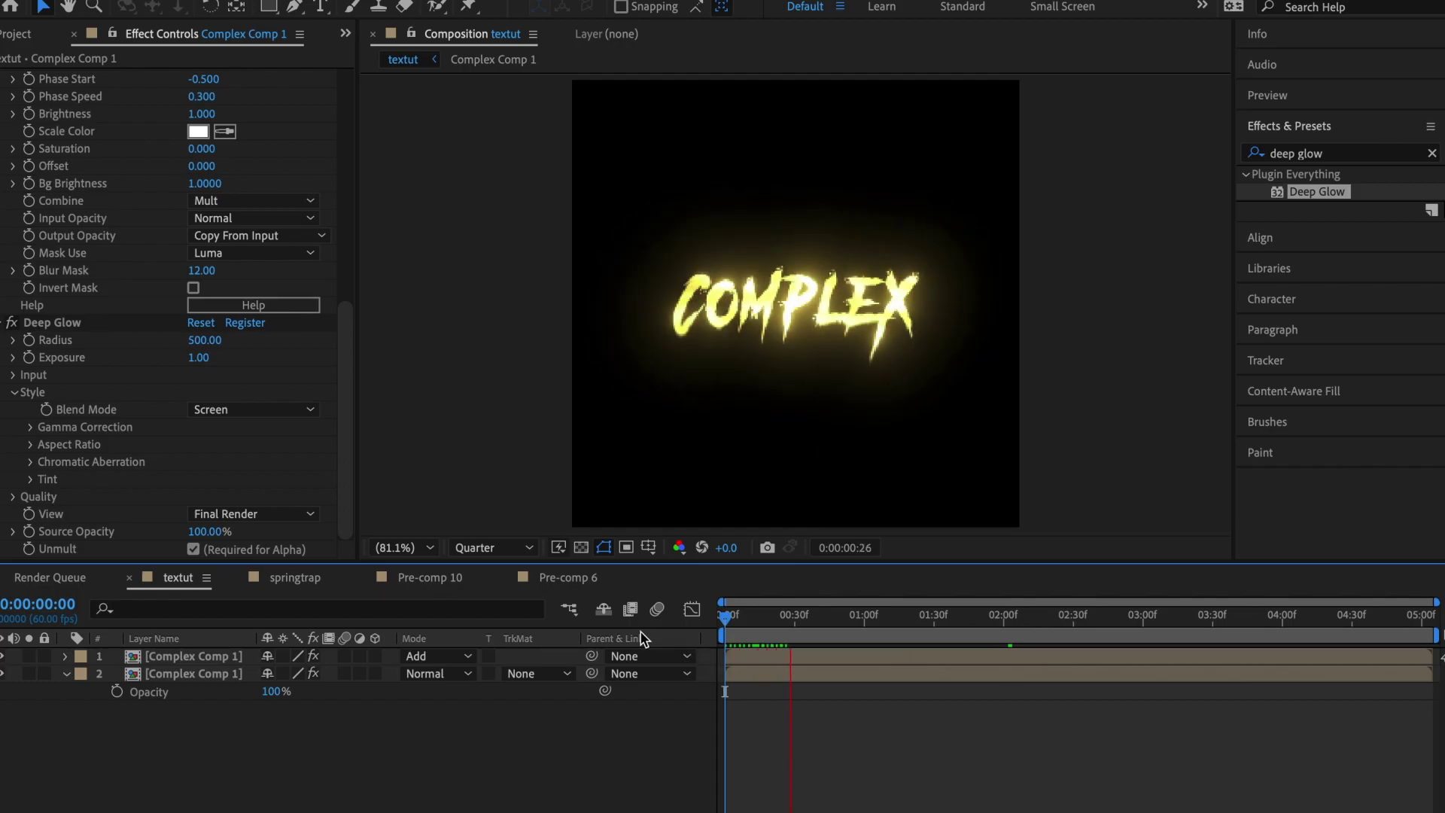